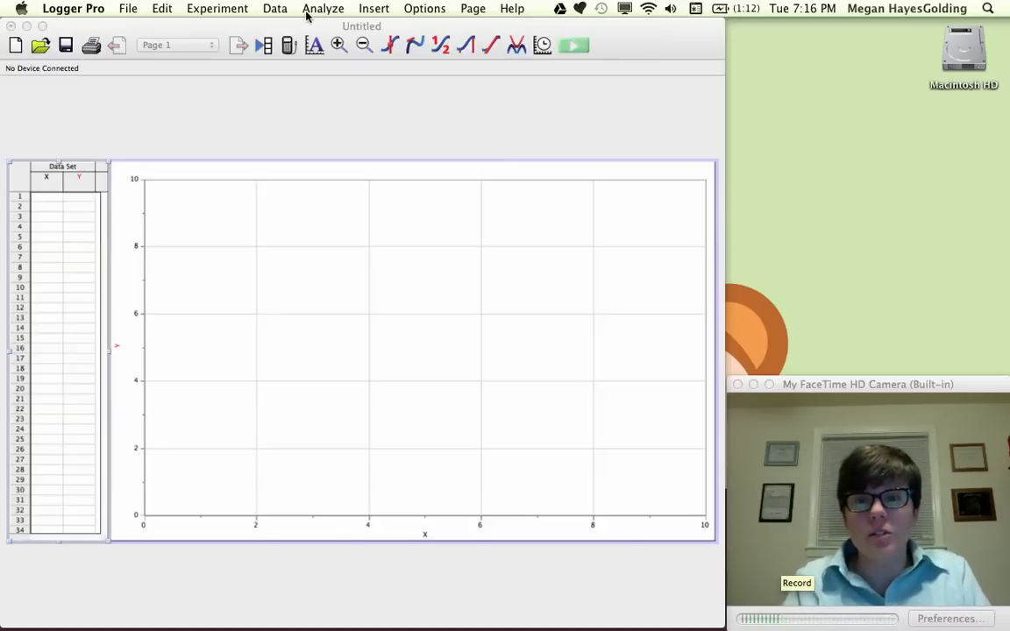
Step: Insert the 4.1 buggy run .mp4 movie from the Downloads folder into the page
left_click(361, 14)
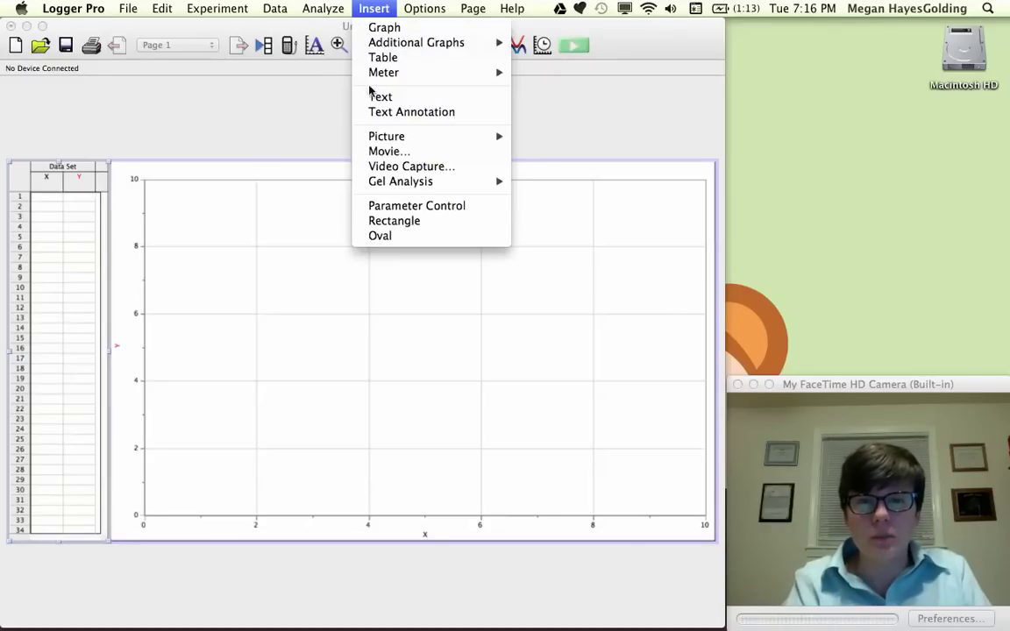
left_click(384, 153)
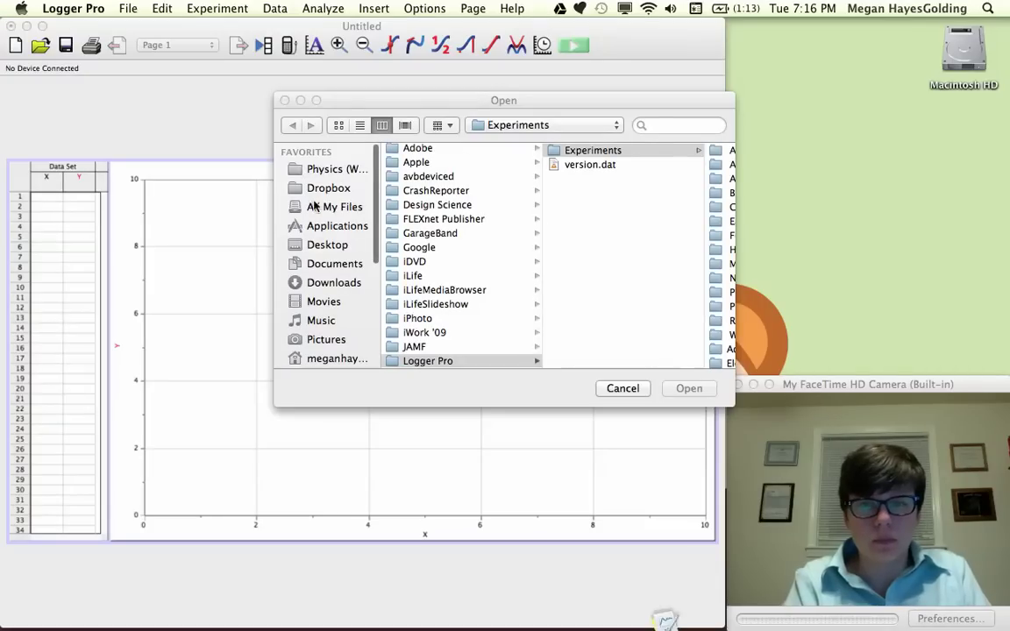
left_click(331, 283)
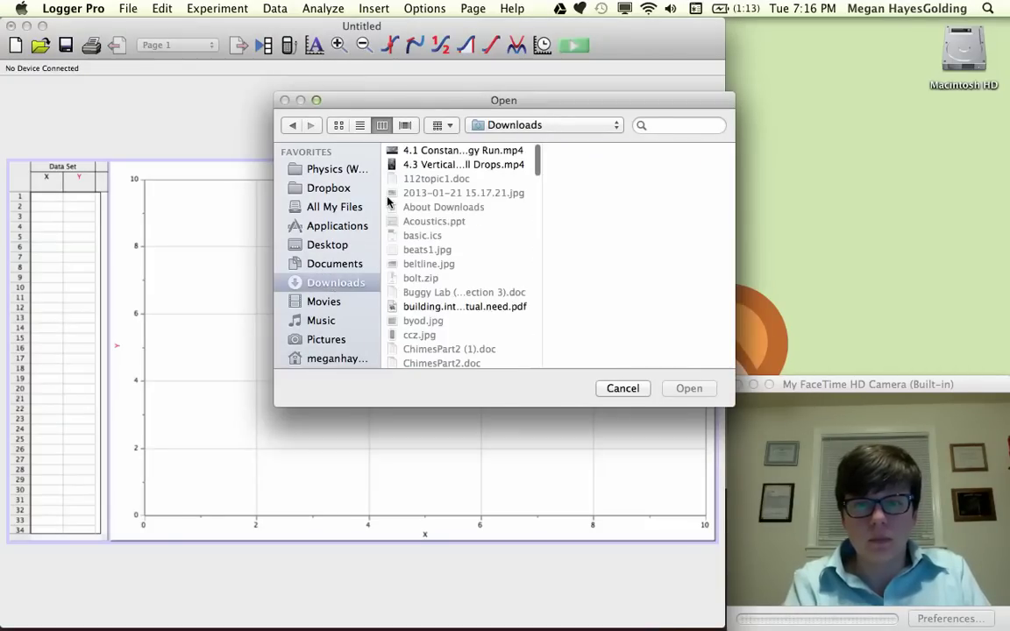
left_click(440, 151)
Step: Place the buggy video, enable video analysis with Add Point, and advance to the buggy's entry frame
double_click(440, 151)
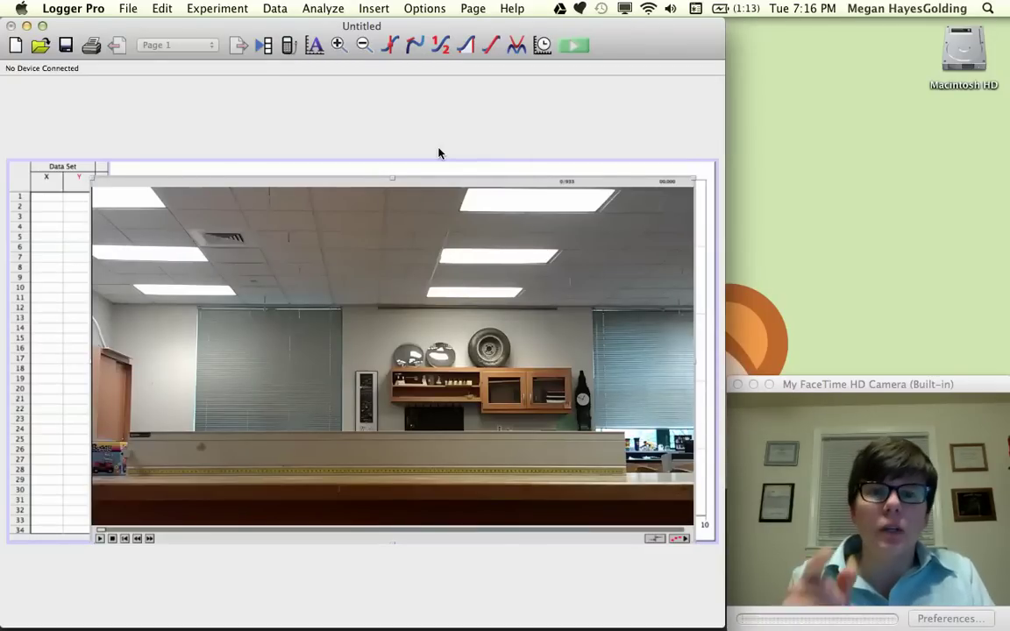
left_click(676, 541)
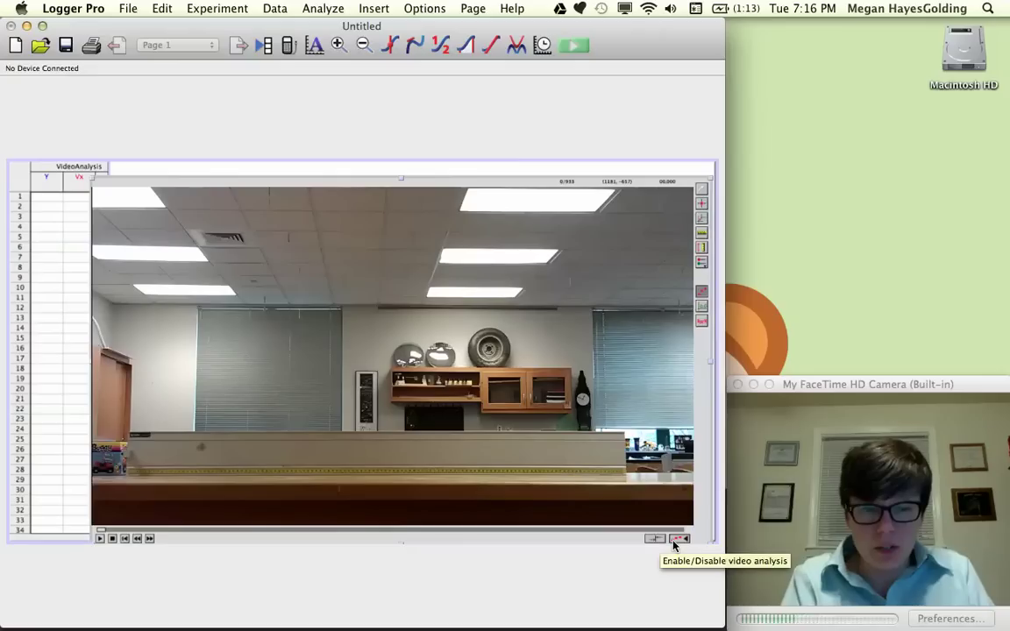
left_click(701, 205)
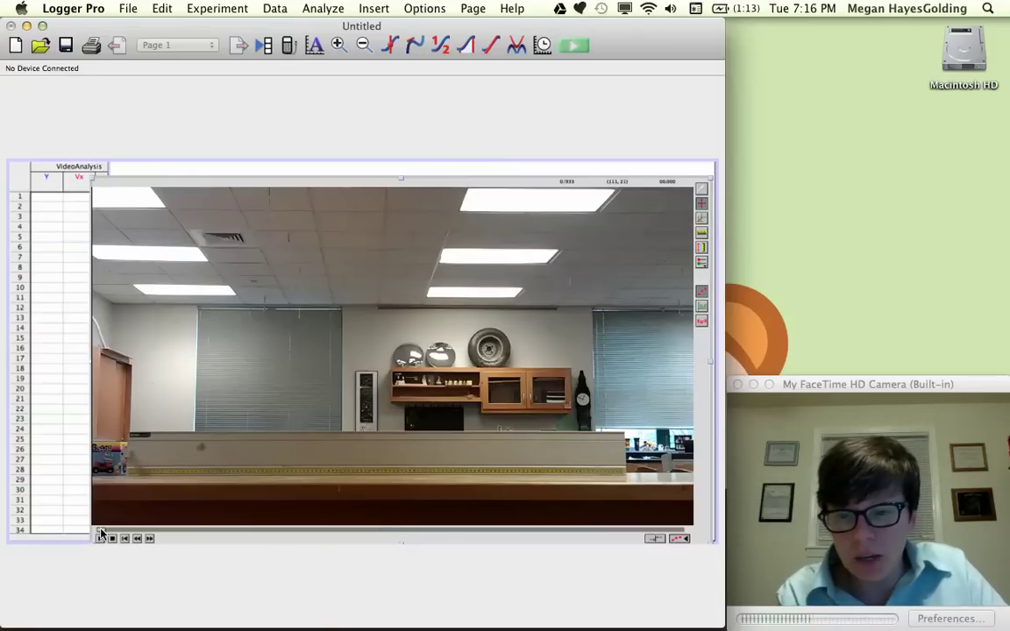
left_click_drag(102, 531, 251, 541)
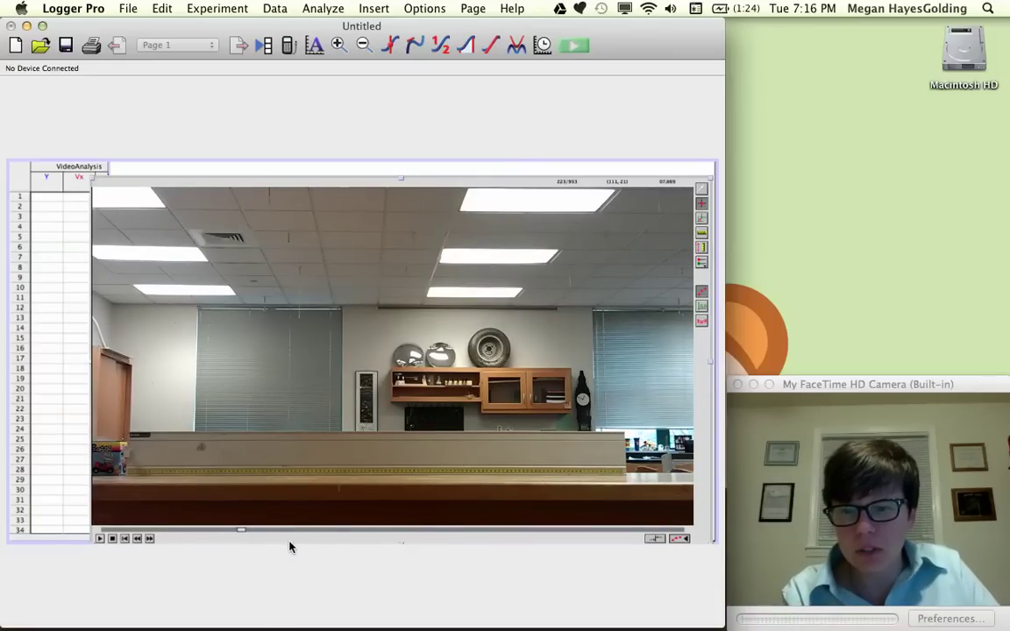
left_click_drag(261, 534, 307, 533)
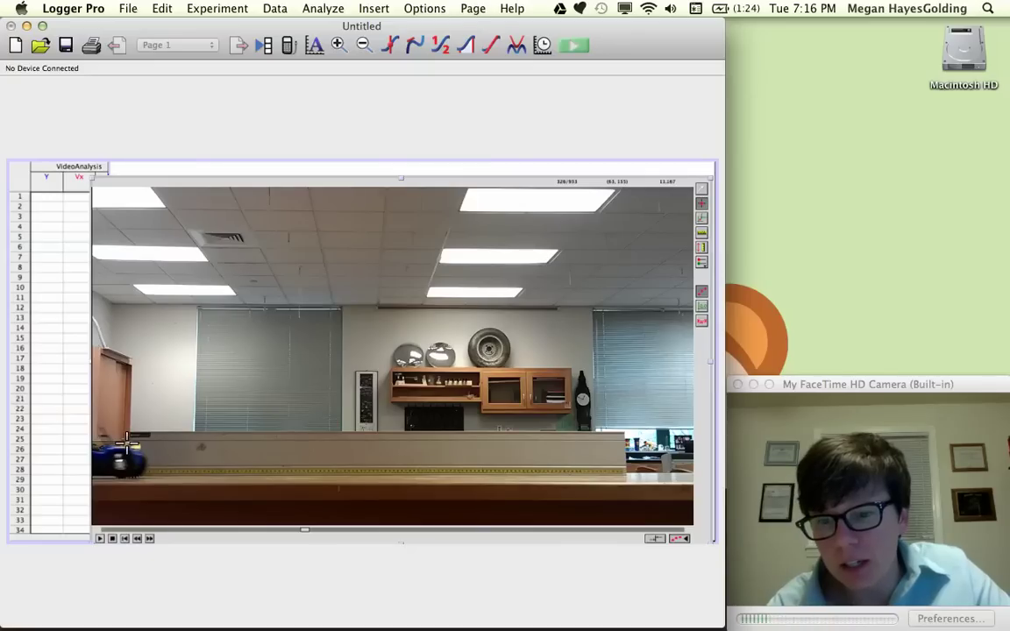
Step: Mark the buggy's front in 25 successive frames, then shrink the video to reveal the graph
left_click(127, 445)
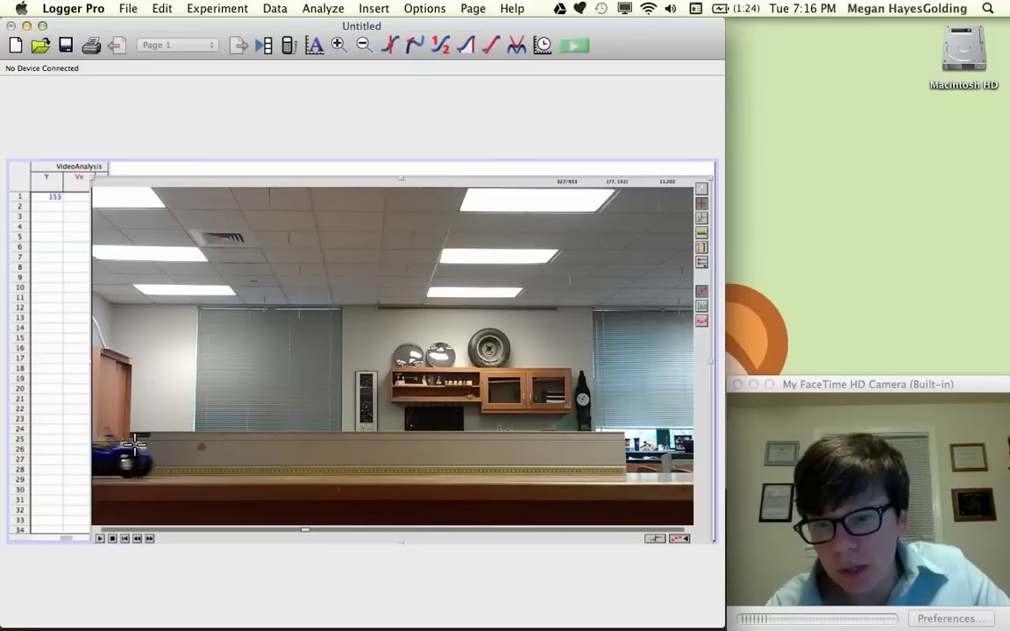
left_click(139, 444)
left_click(144, 444)
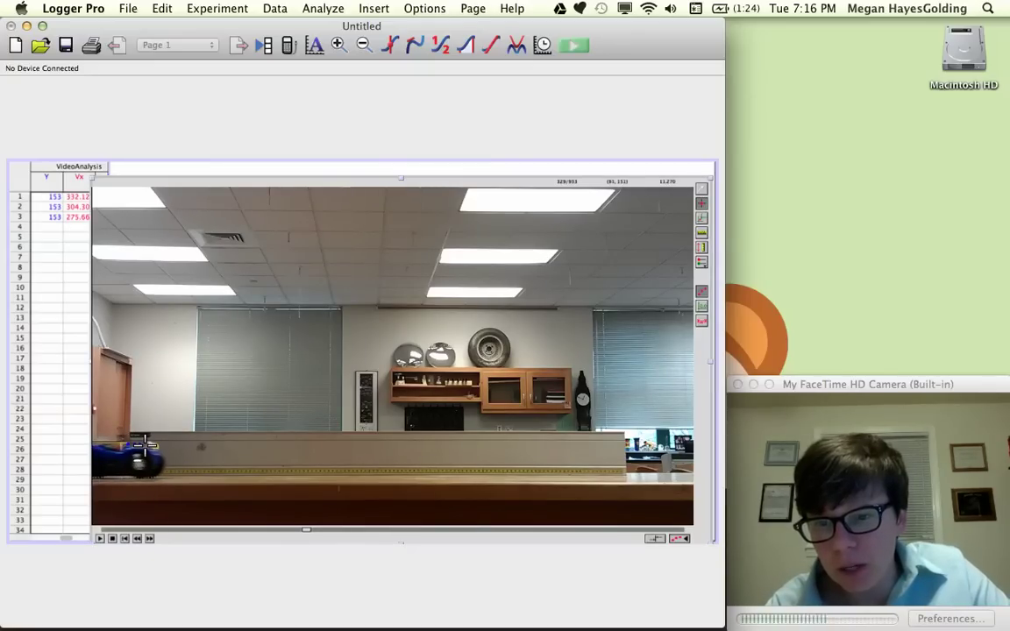
left_click(148, 446)
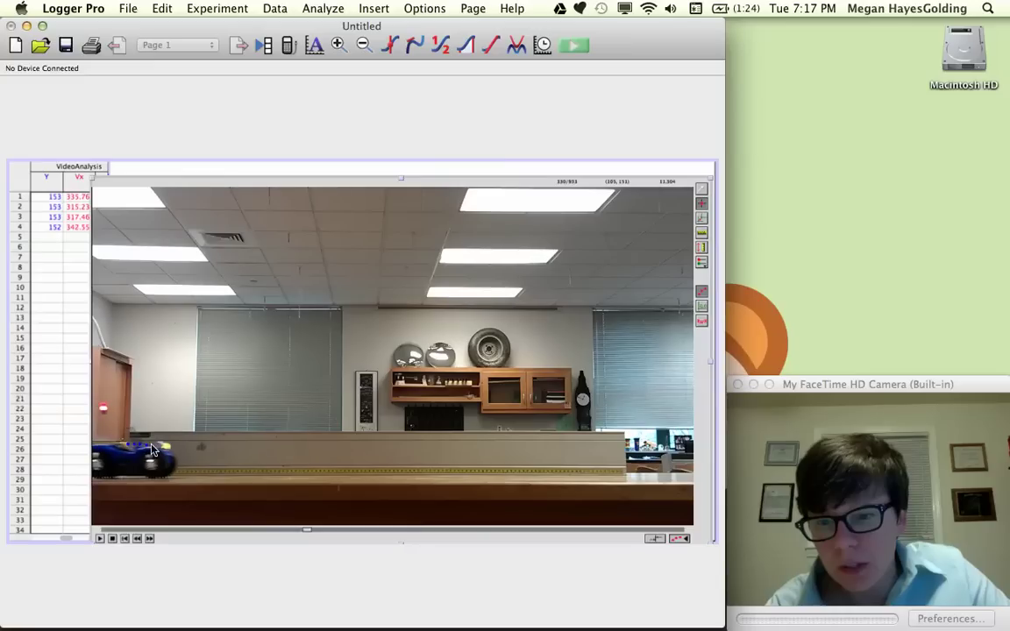
left_click(156, 447)
left_click(163, 446)
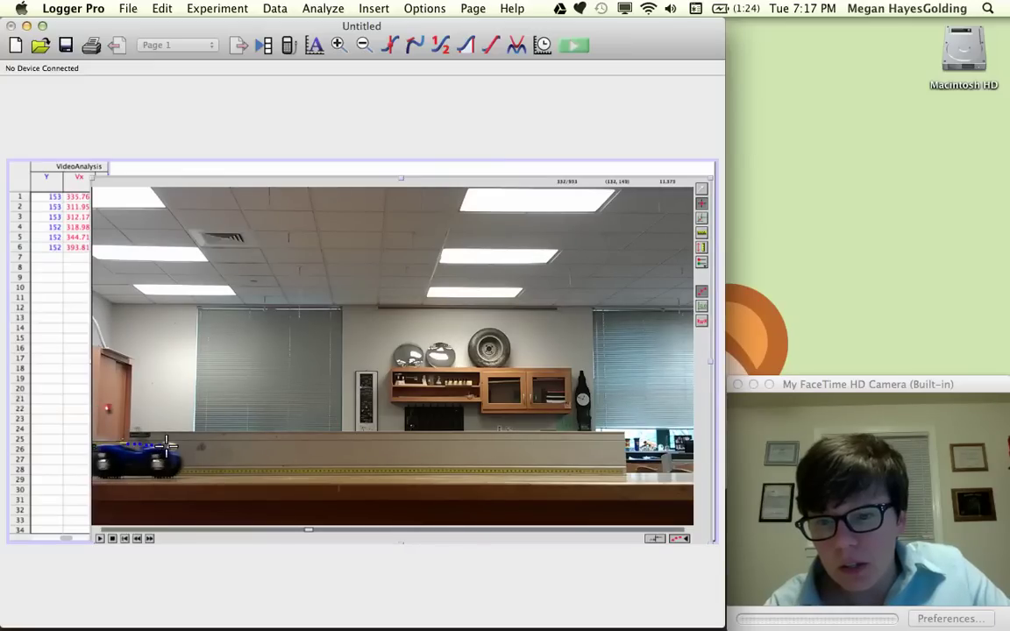
left_click(169, 444)
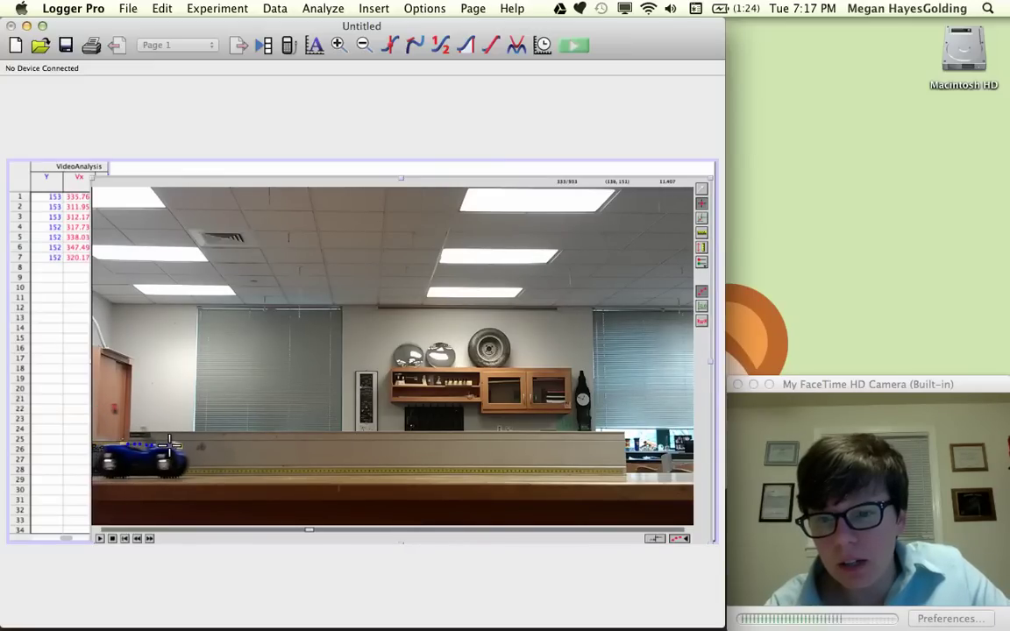
left_click(175, 444)
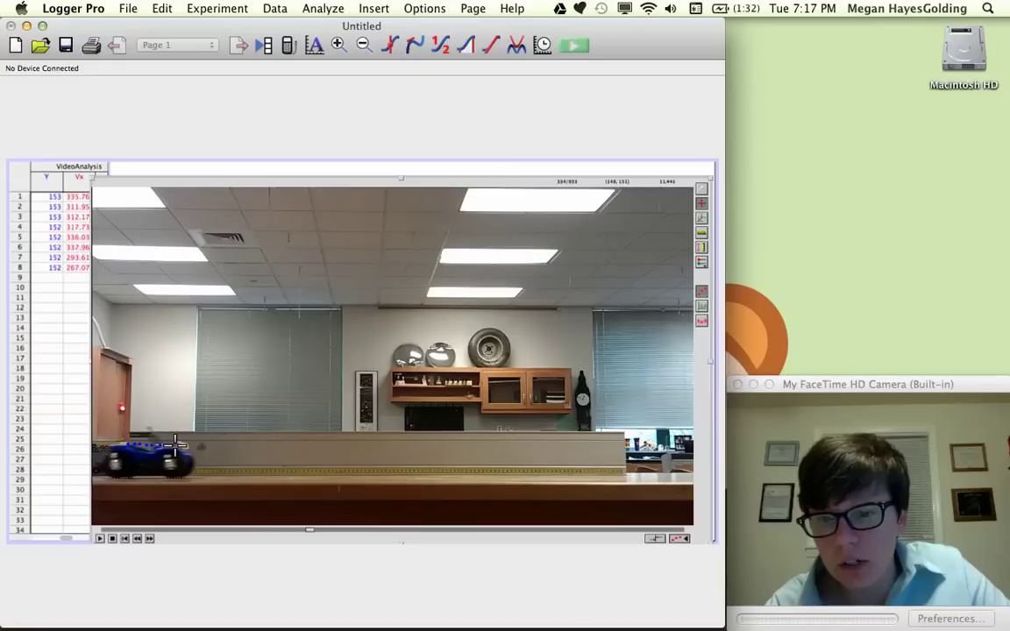
left_click(180, 445)
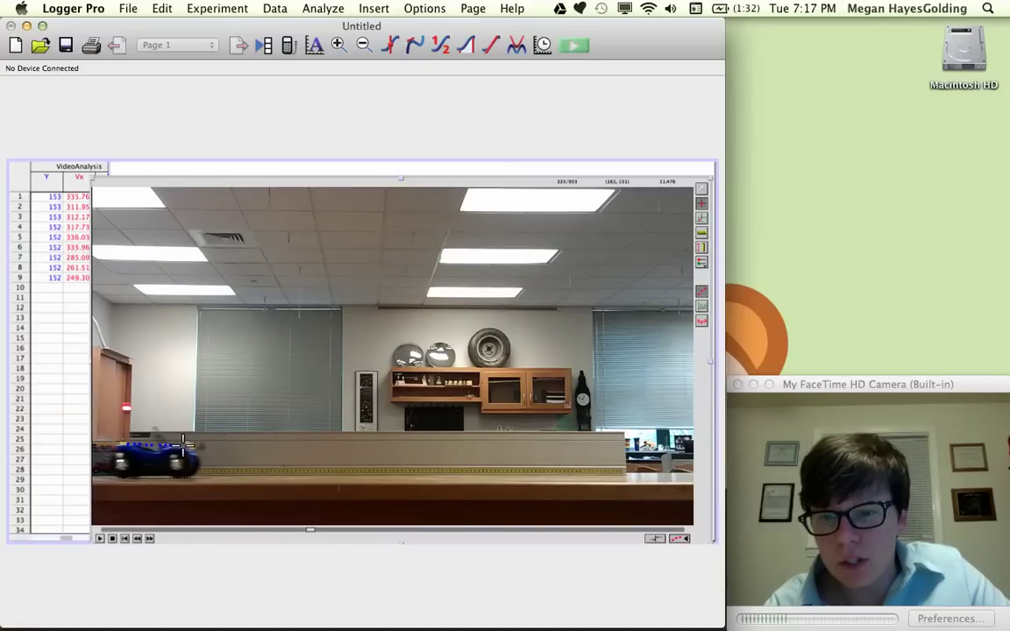
left_click(185, 445)
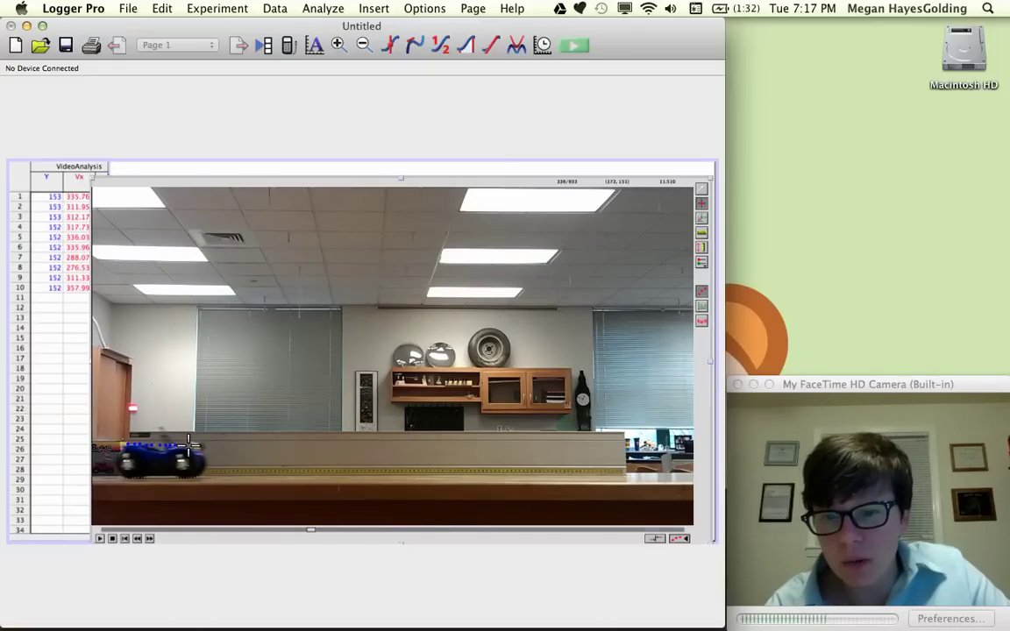
left_click(191, 445)
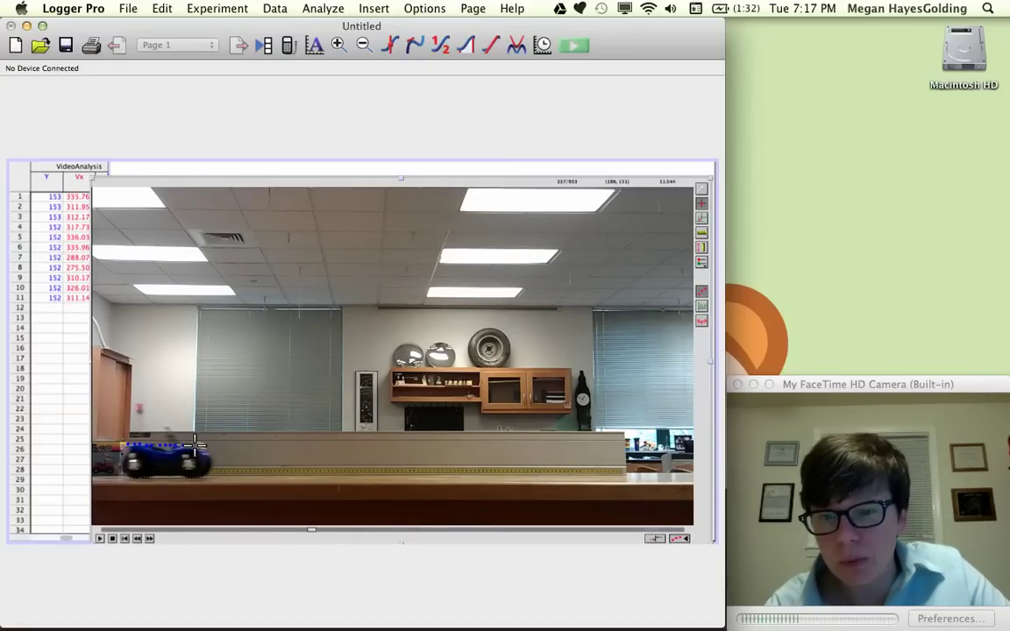
left_click(195, 444)
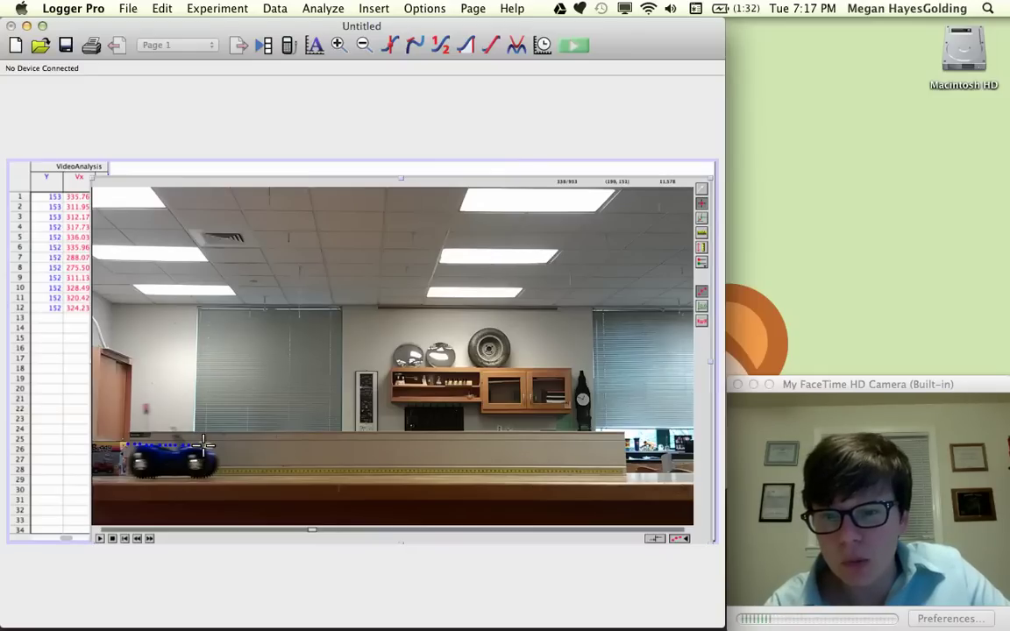
left_click(205, 443)
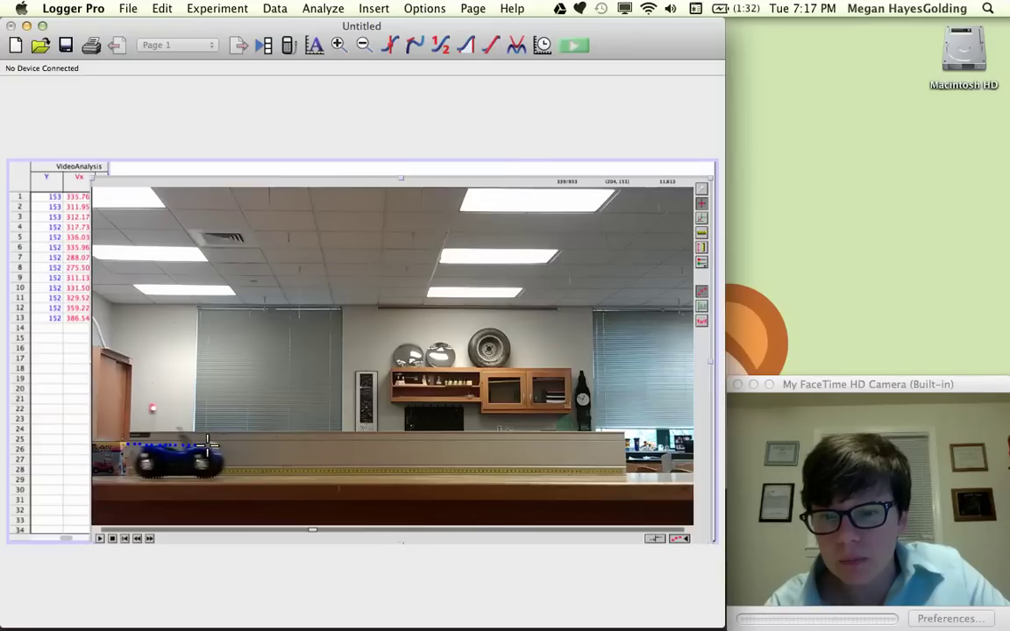
left_click(209, 443)
left_click(214, 444)
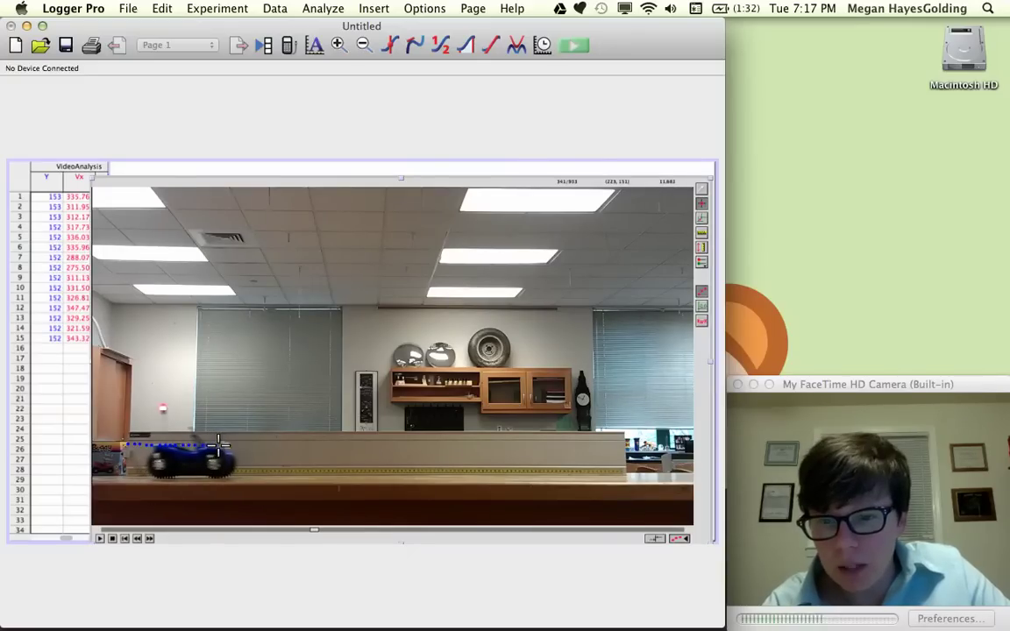
left_click(220, 446)
left_click(227, 449)
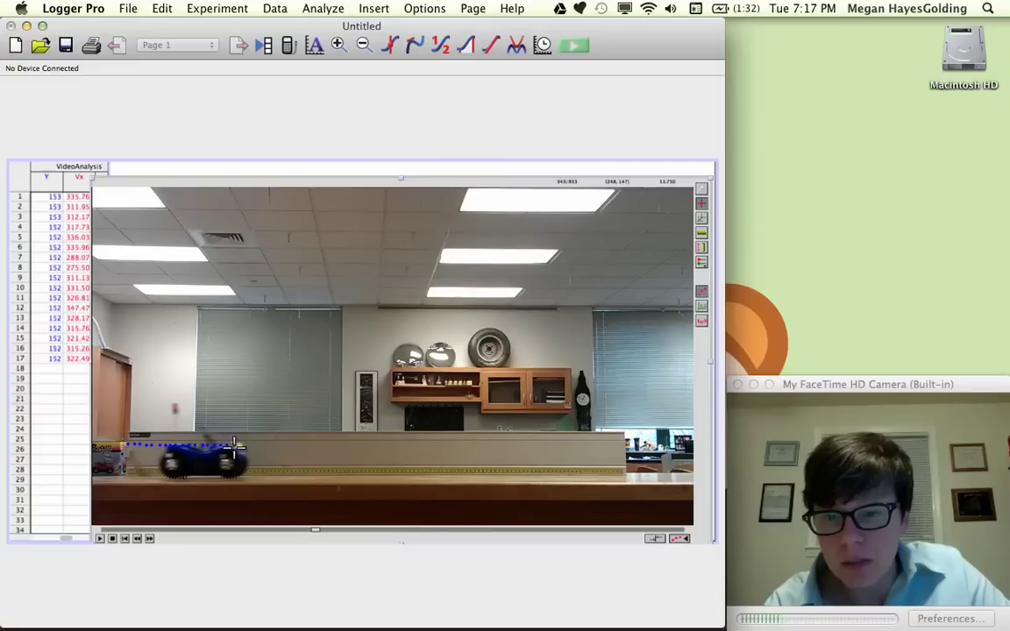
left_click(232, 443)
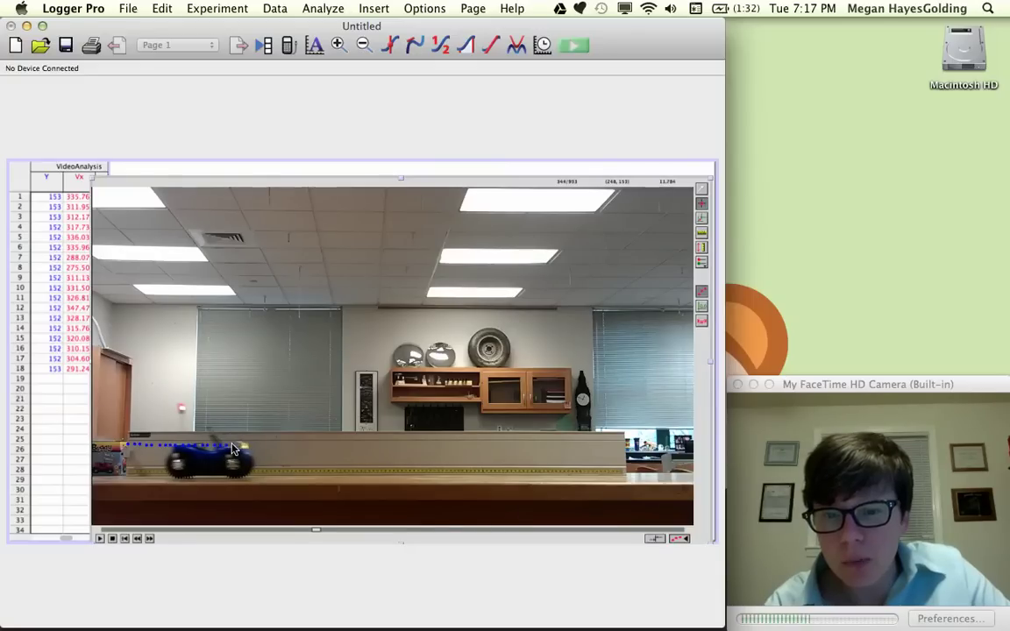
left_click(238, 444)
left_click(246, 445)
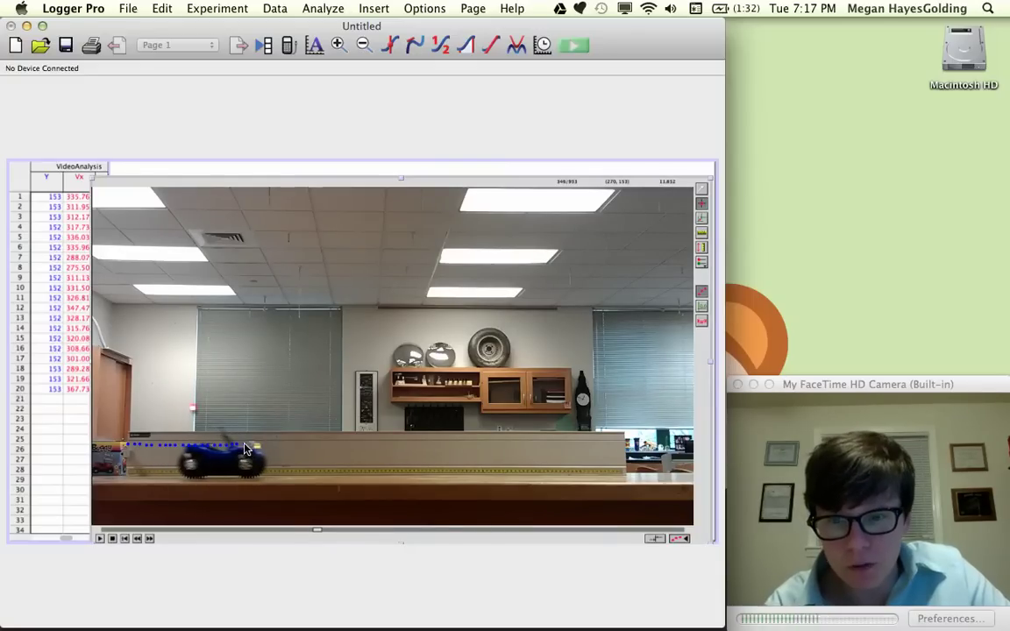
left_click(251, 448)
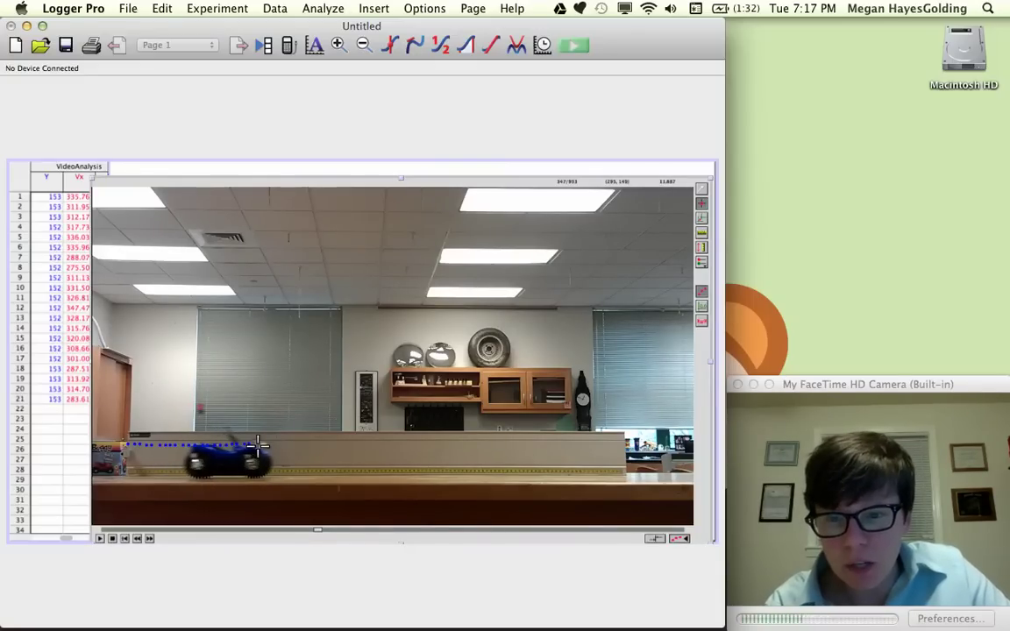
left_click(261, 444)
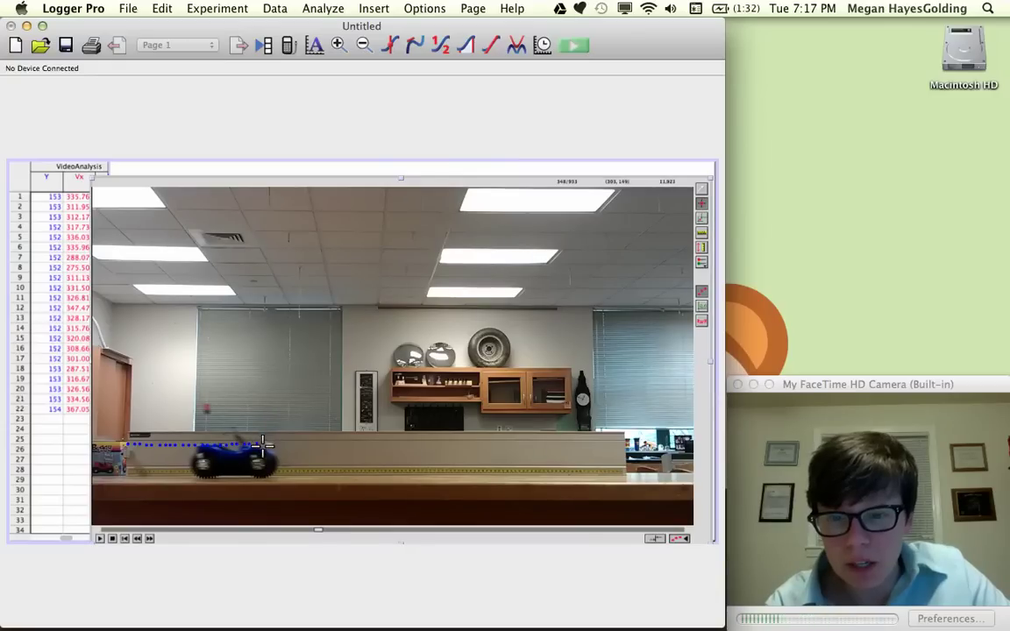
left_click(268, 445)
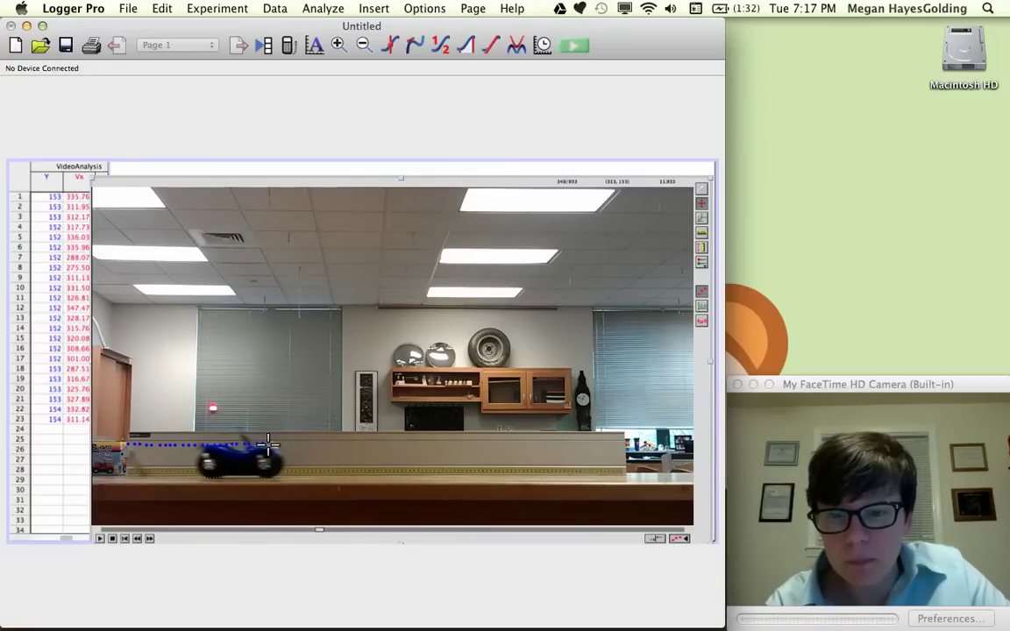
left_click(270, 447)
left_click(273, 449)
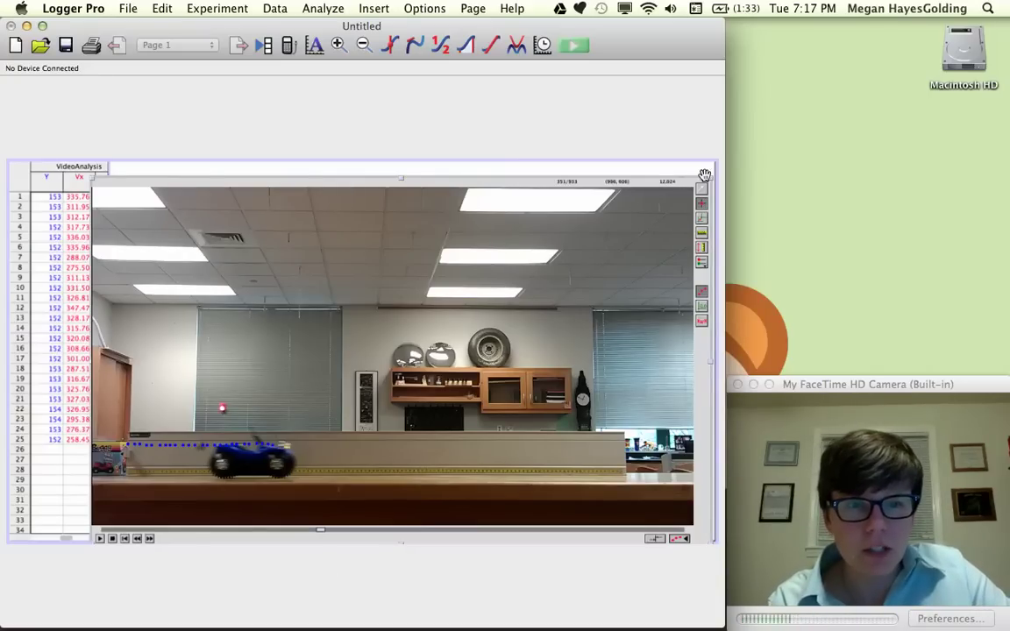
left_click_drag(710, 177, 280, 440)
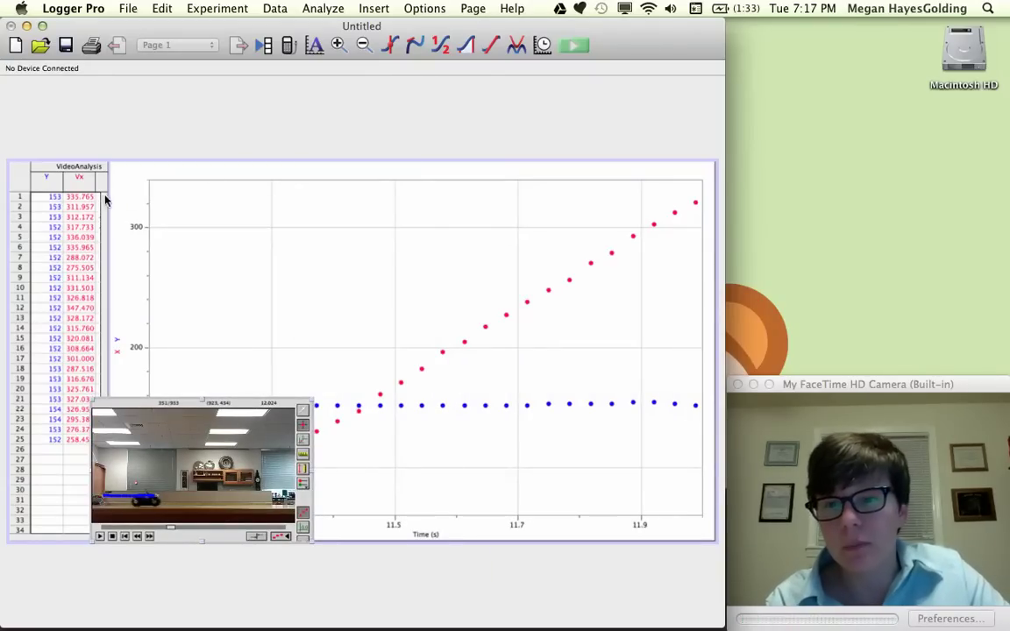
Step: Select the position-versus-time graph so it rescales, and clear the stray edit box
left_click(144, 186)
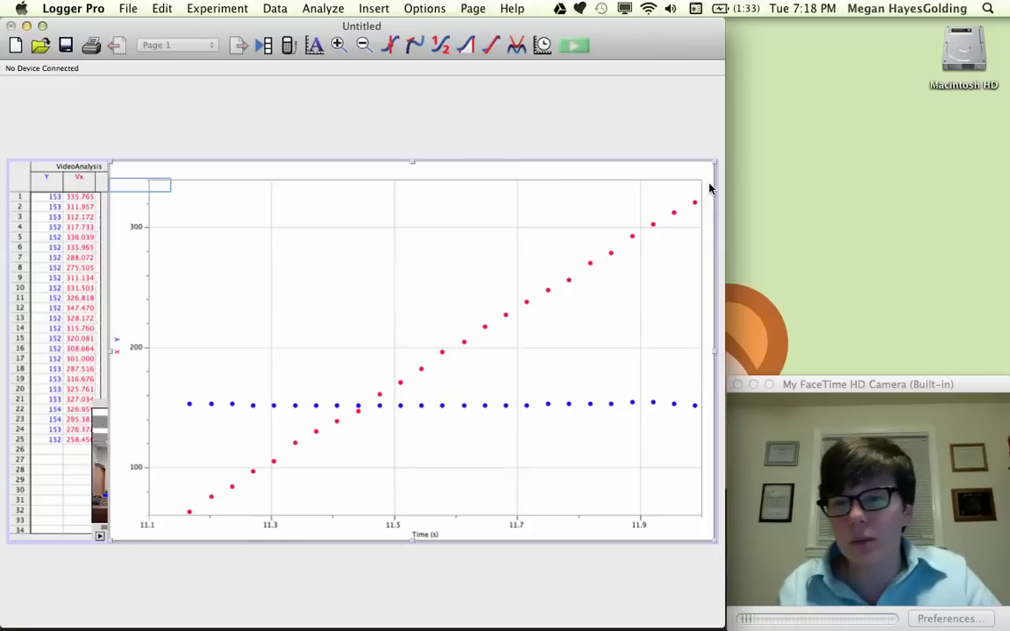
left_click(70, 163)
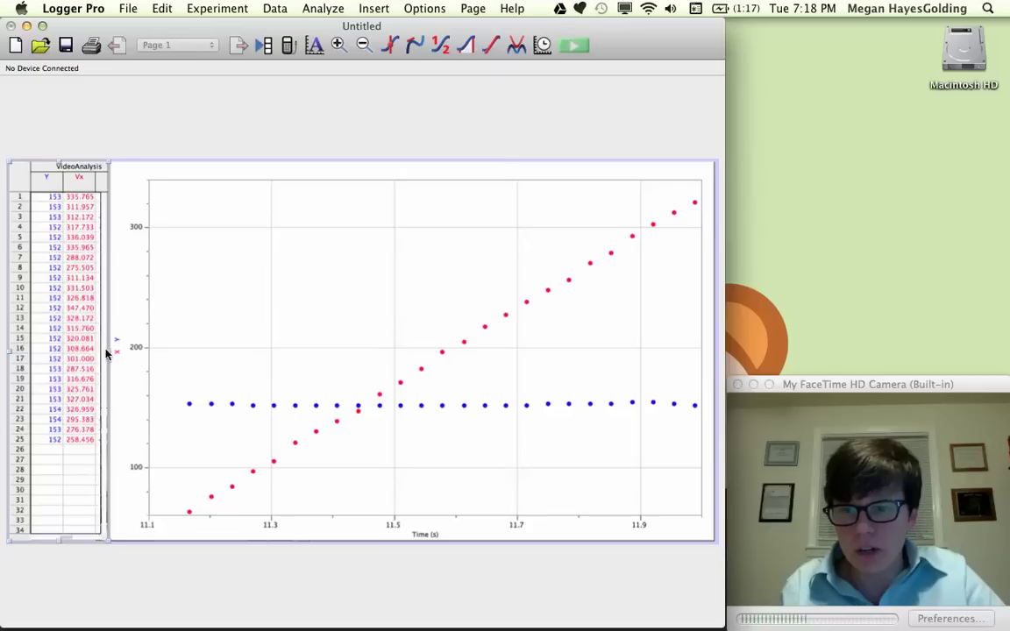
Step: Widen the data table to inspect the Time, X, Y, Vx and Vy columns, then narrow it again
left_click_drag(106, 349, 232, 357)
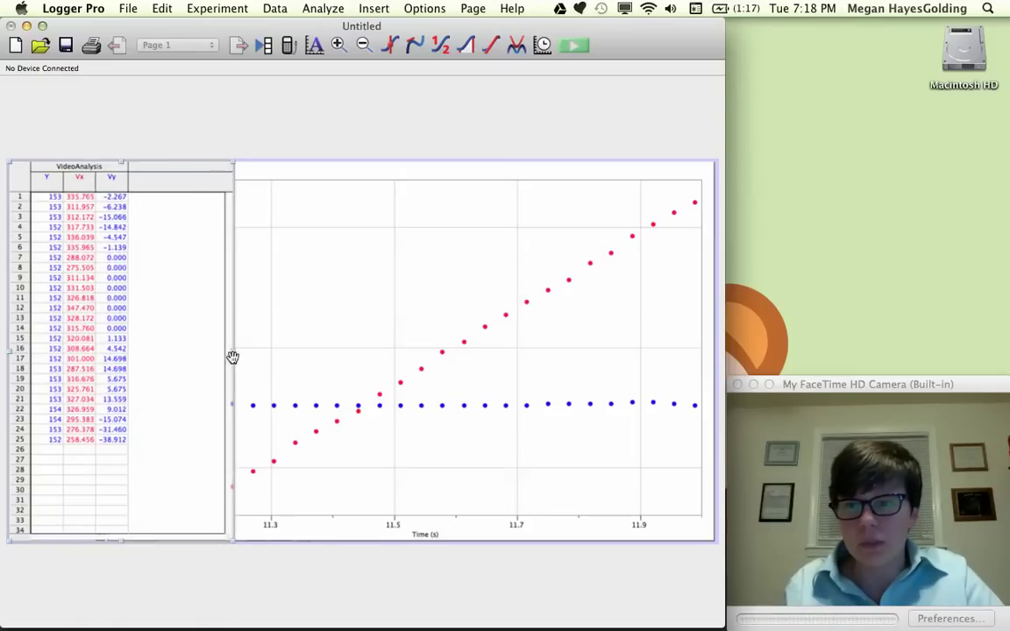
scroll(85, 380, "left", 3)
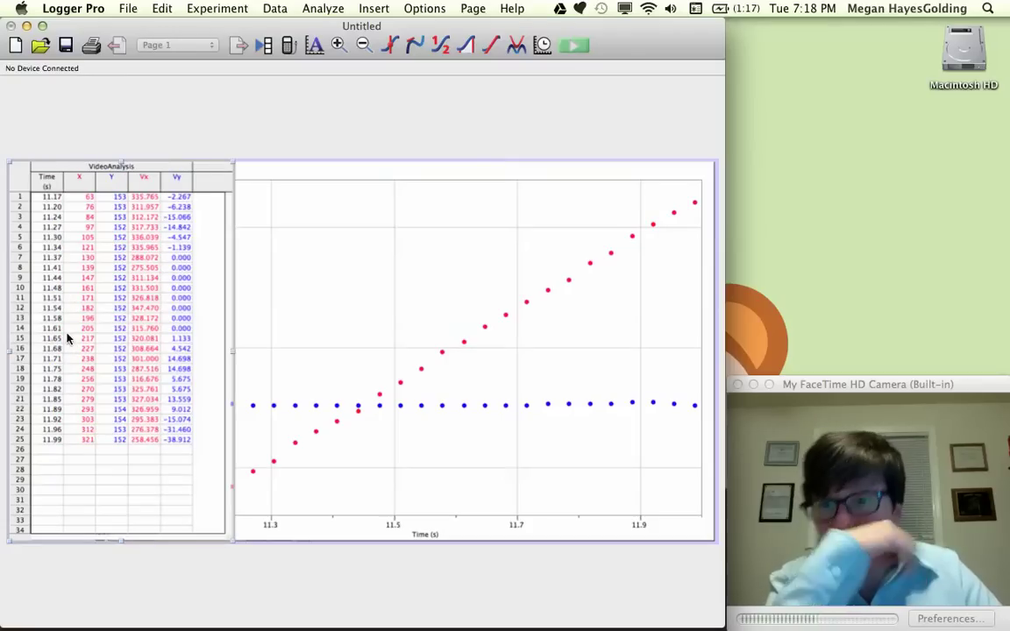
left_click(49, 187)
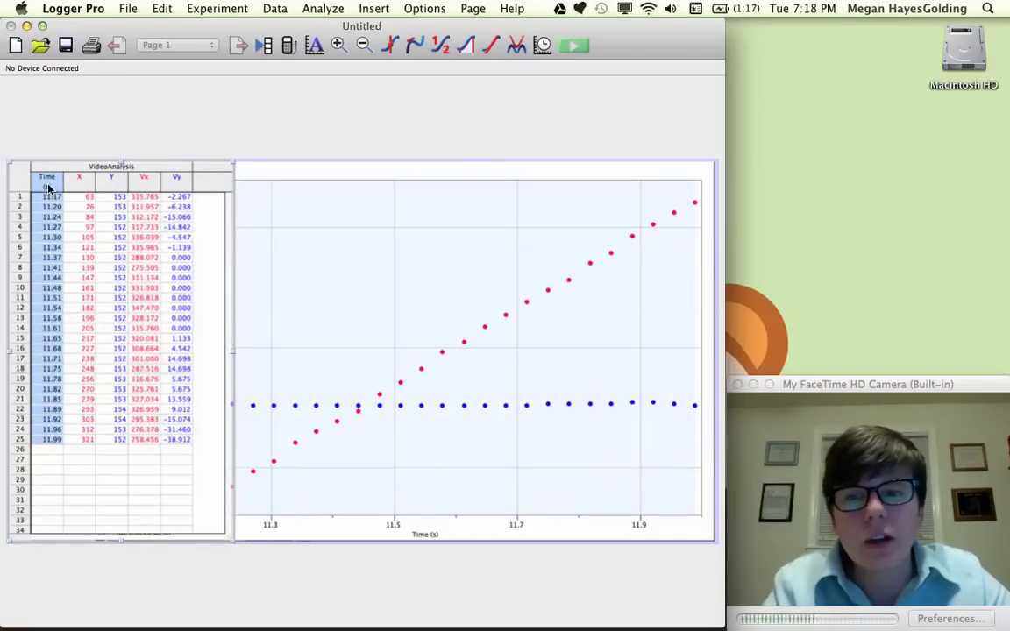
left_click(78, 181)
left_click(106, 183)
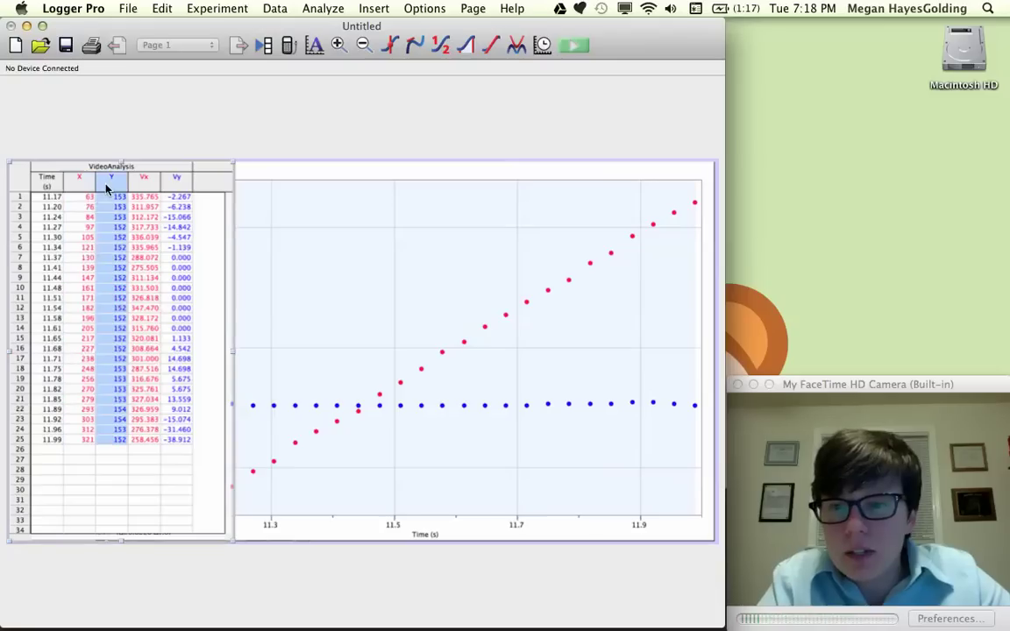
left_click(133, 178)
left_click(171, 179)
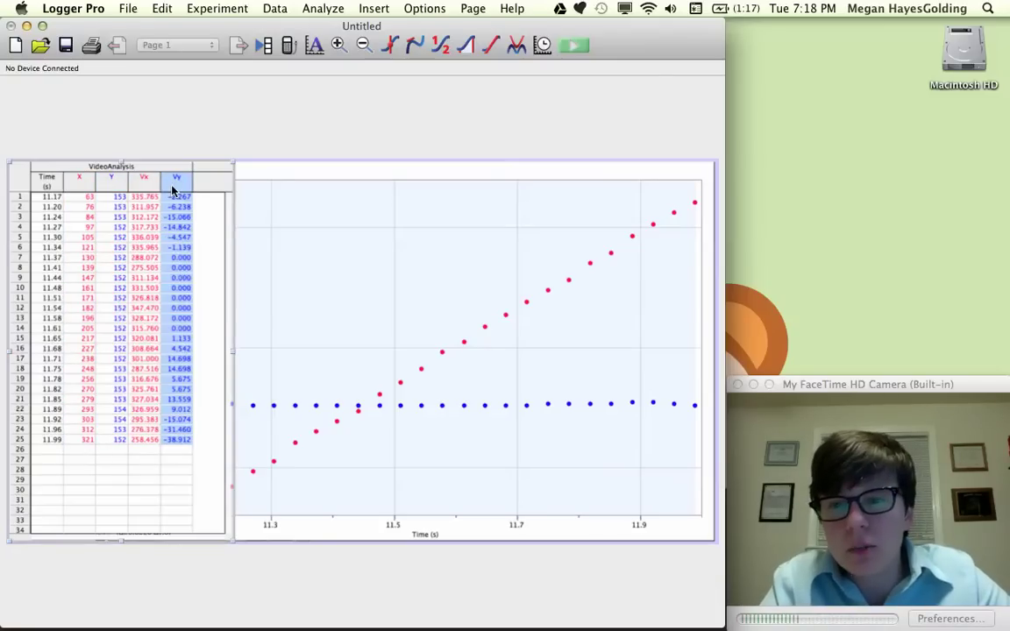
left_click(77, 186)
left_click(106, 183)
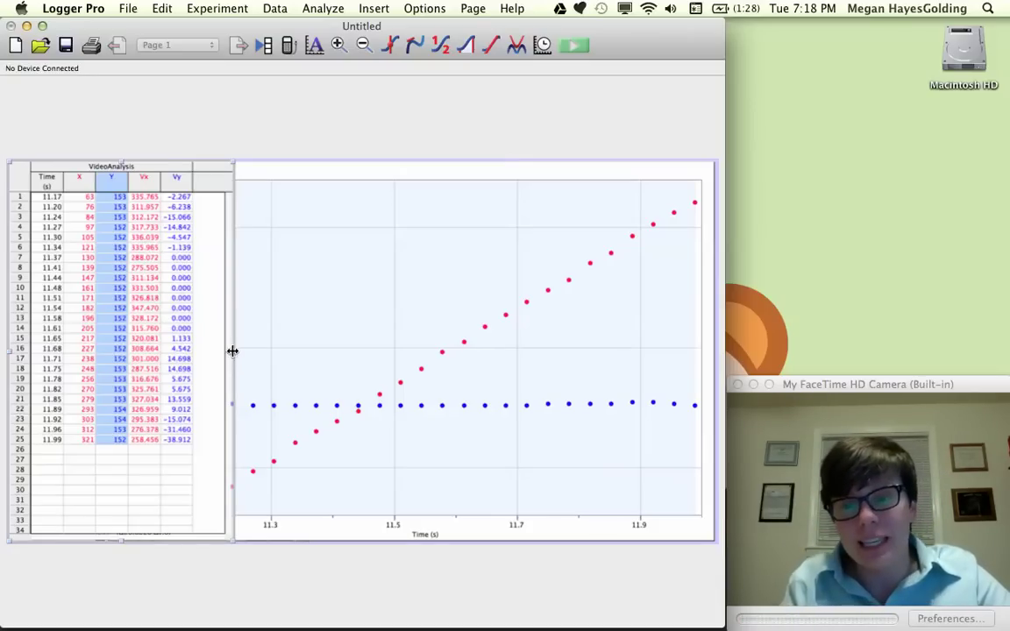
left_click_drag(234, 355, 96, 355)
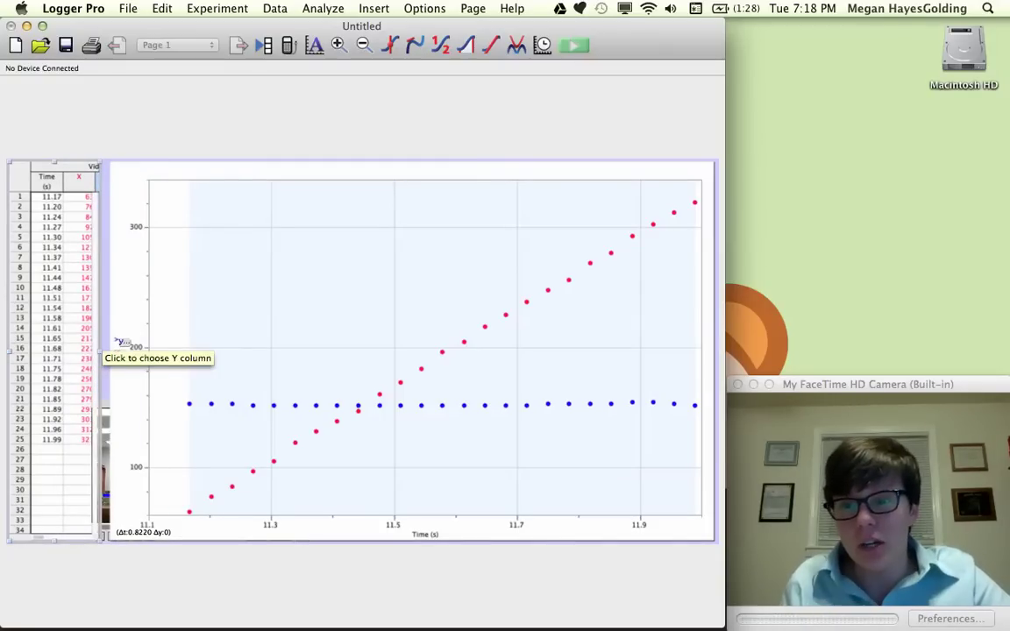
Step: Plot only X against time and apply a linear fit (slope 315.7, correlation 0.9998)
left_click(119, 342)
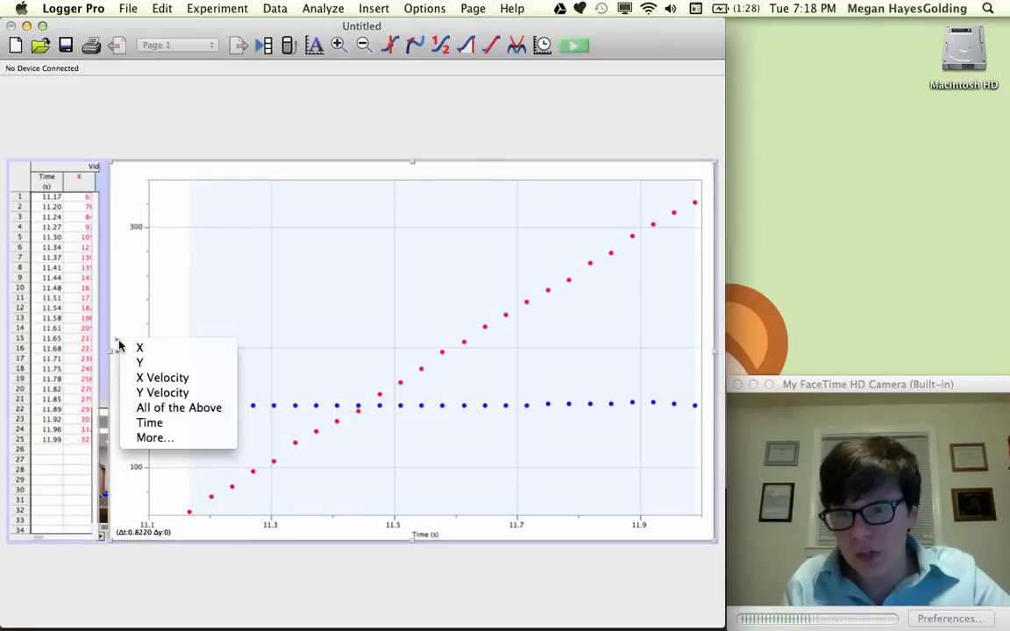
left_click(172, 349)
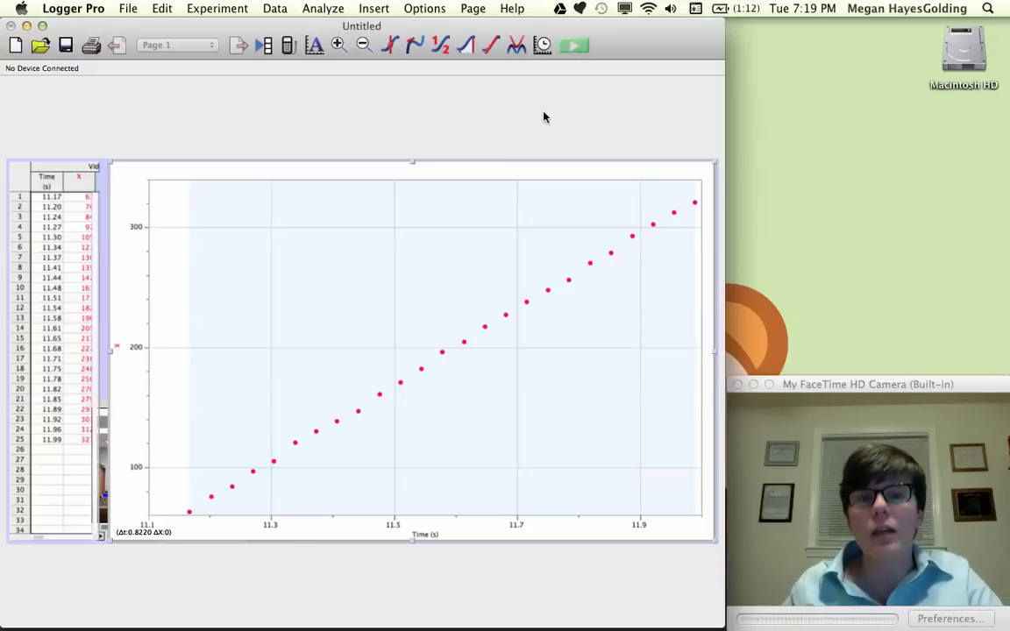
left_click(489, 48)
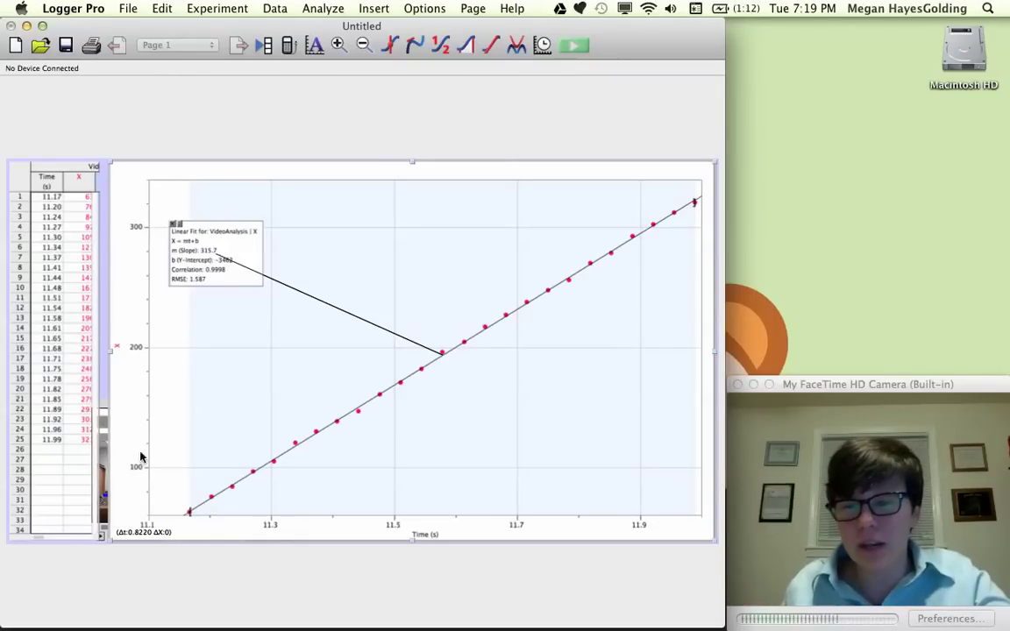
Step: Bring the buggy video analysis window back in front of the graph
left_click(102, 408)
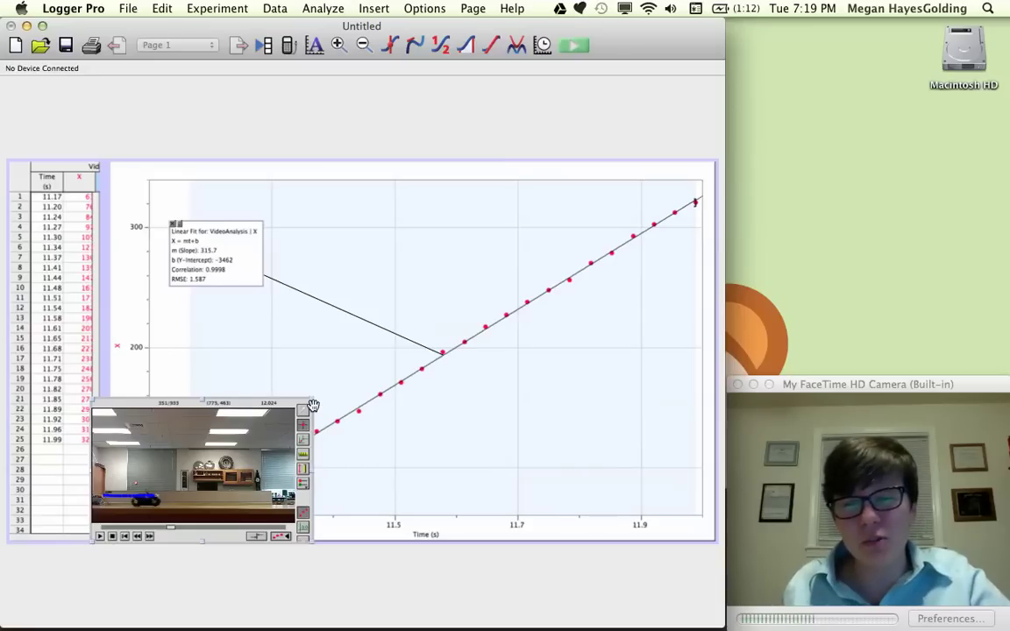
Step: Enlarge the video and draw a Set Scale reference line along the track
left_click_drag(313, 401, 728, 201)
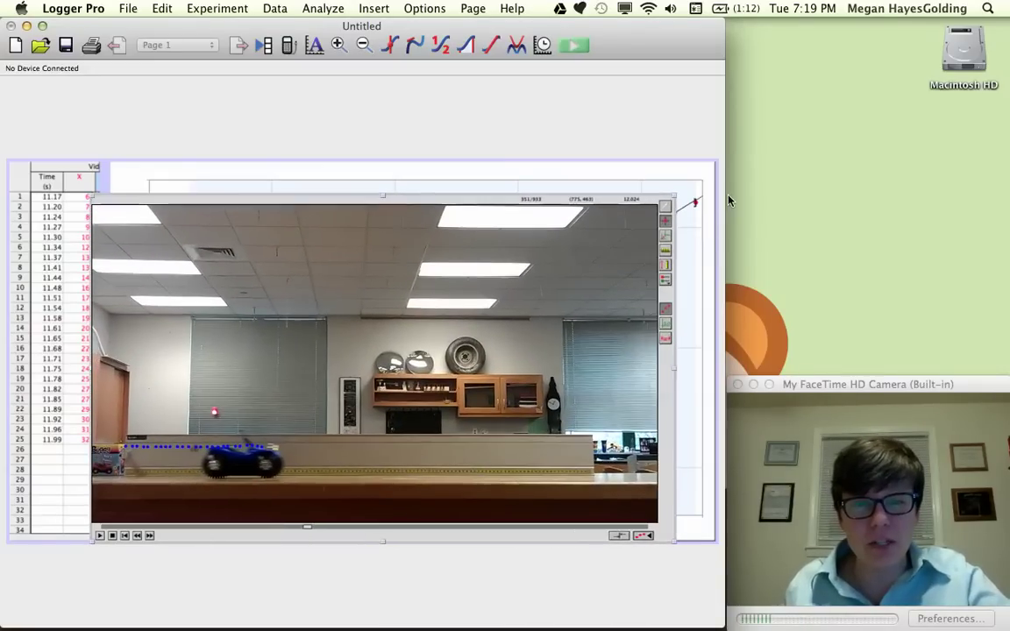
left_click(666, 253)
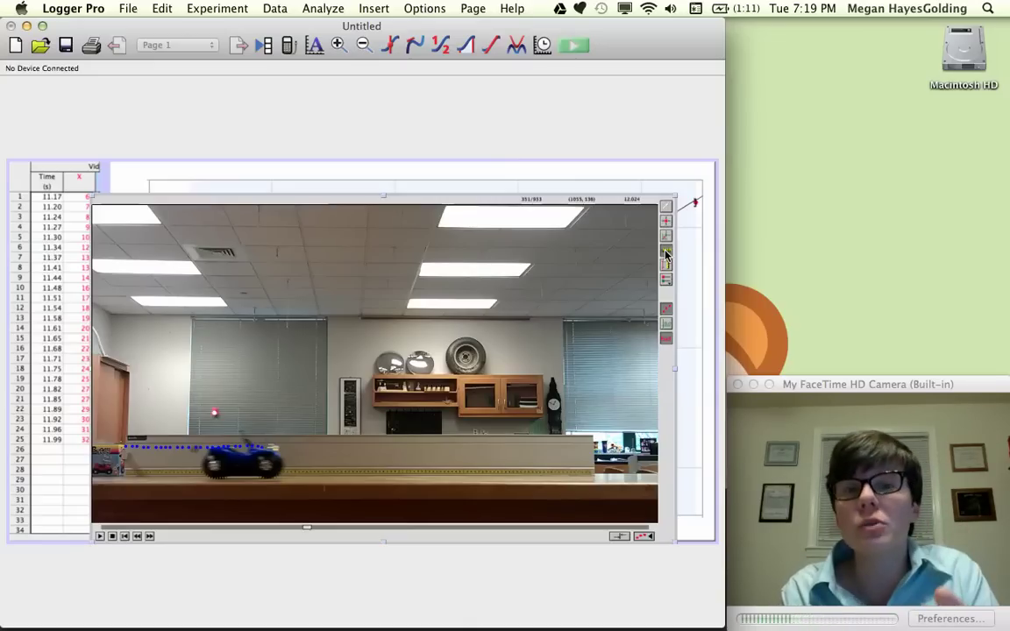
left_click(666, 254)
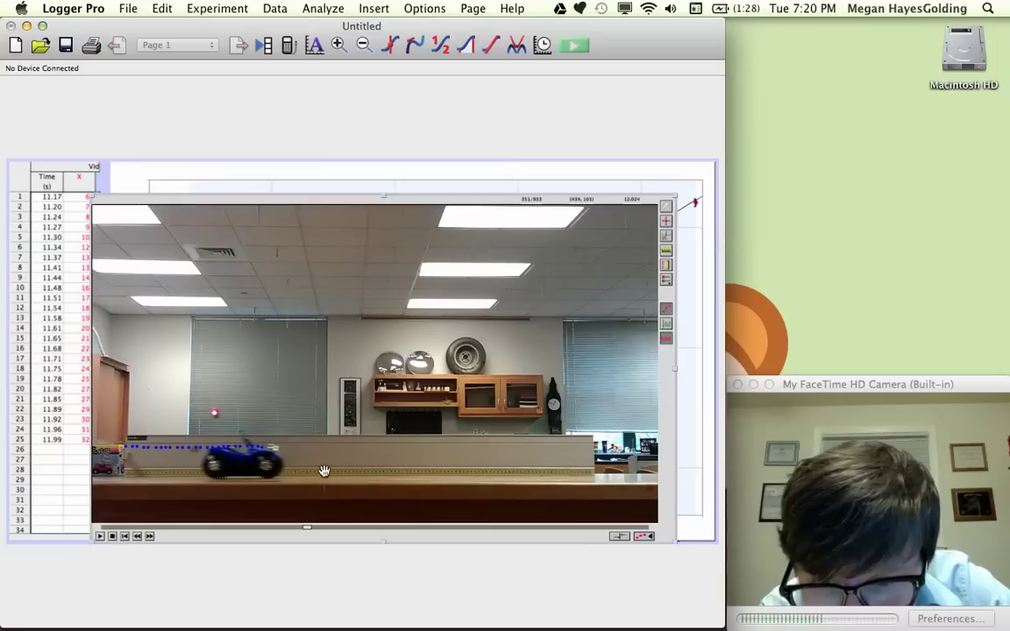
left_click(666, 262)
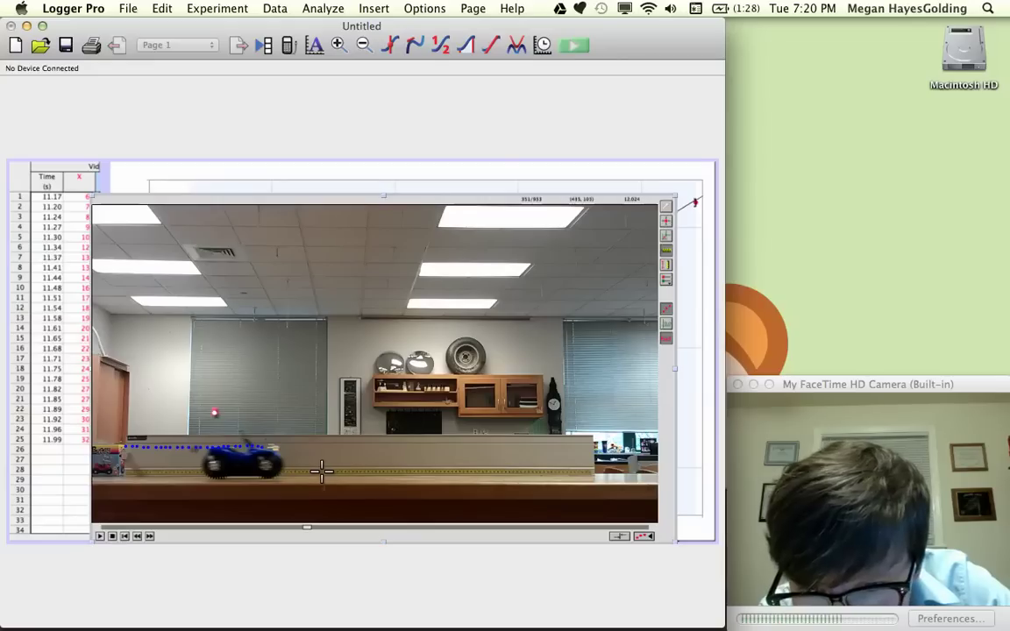
left_click_drag(322, 471, 360, 471)
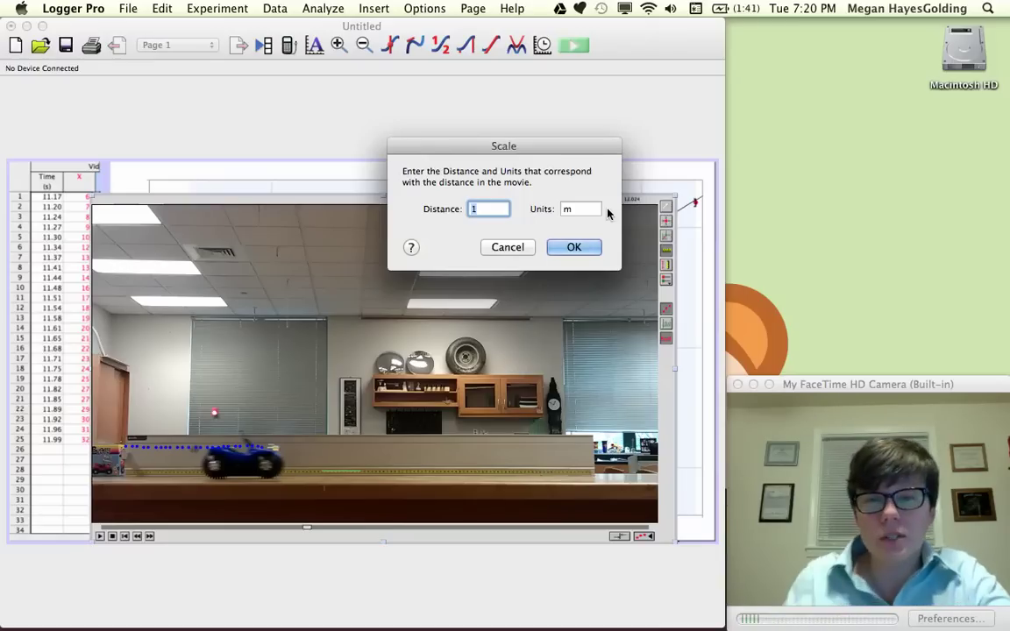
Step: Set the scale distance to 0.1 m and show the graph, whose fit slope becomes 0.4242 m/s
type(".1")
key("Tab")
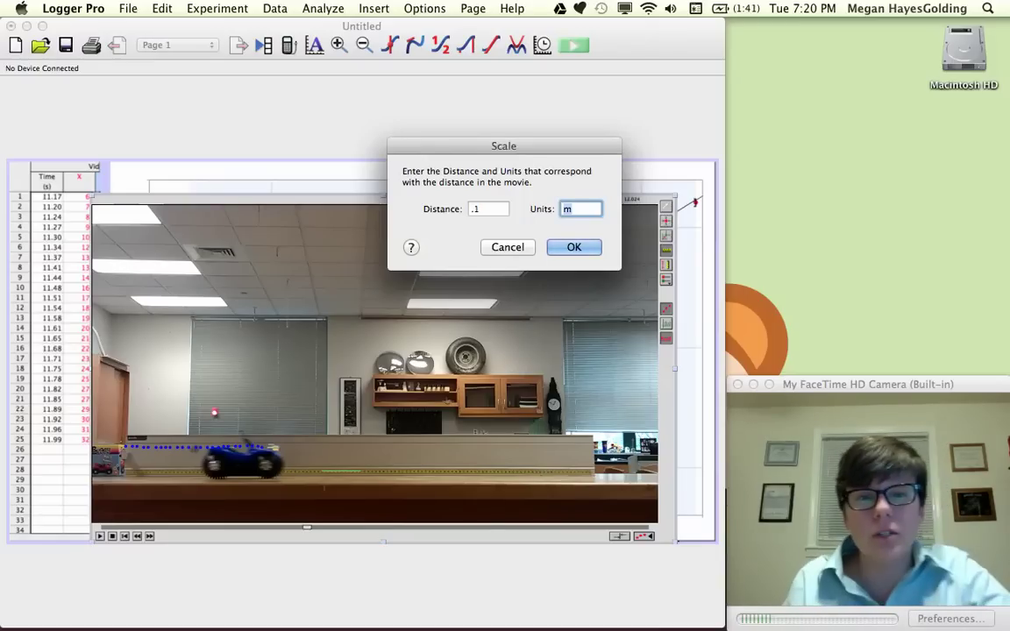
left_click(574, 248)
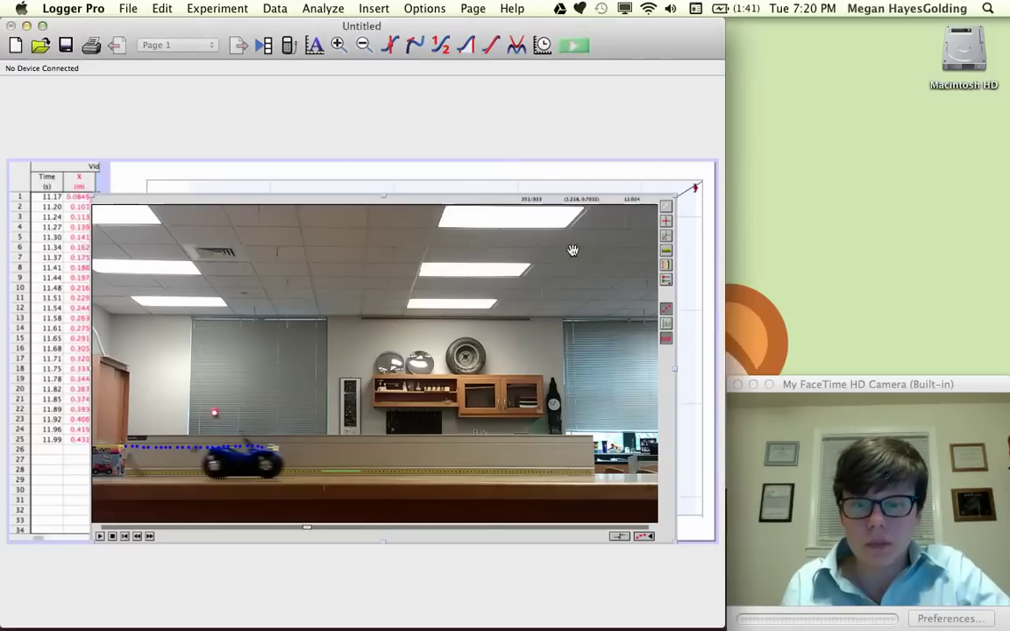
left_click(432, 182)
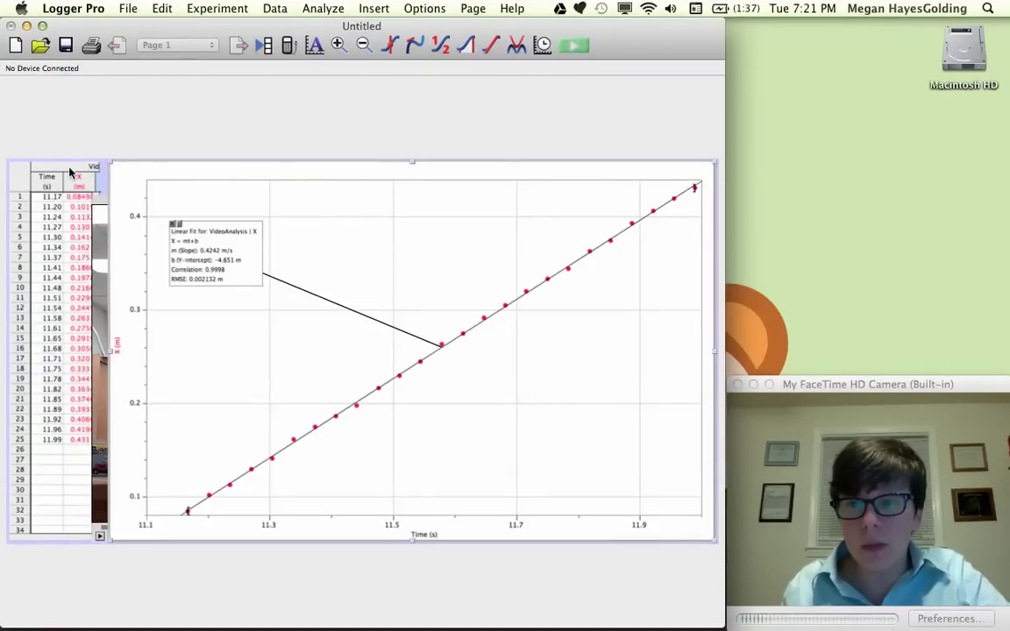
Step: Widen the table to read X, Y, Vx and Vy in metres, then narrow it to enlarge the graph
left_click_drag(92, 316, 102, 348)
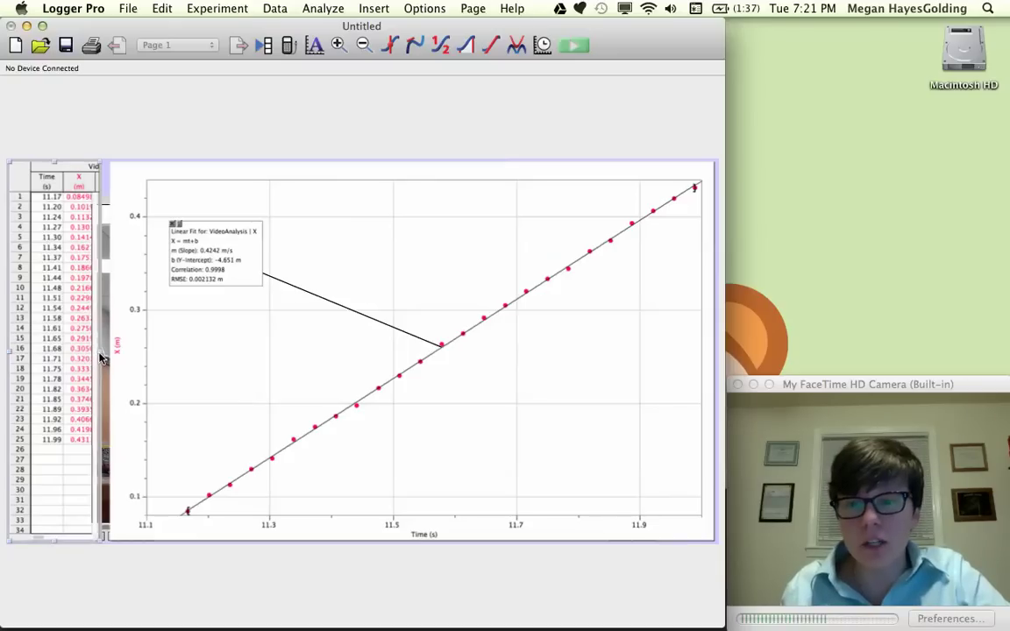
left_click_drag(99, 349, 269, 352)
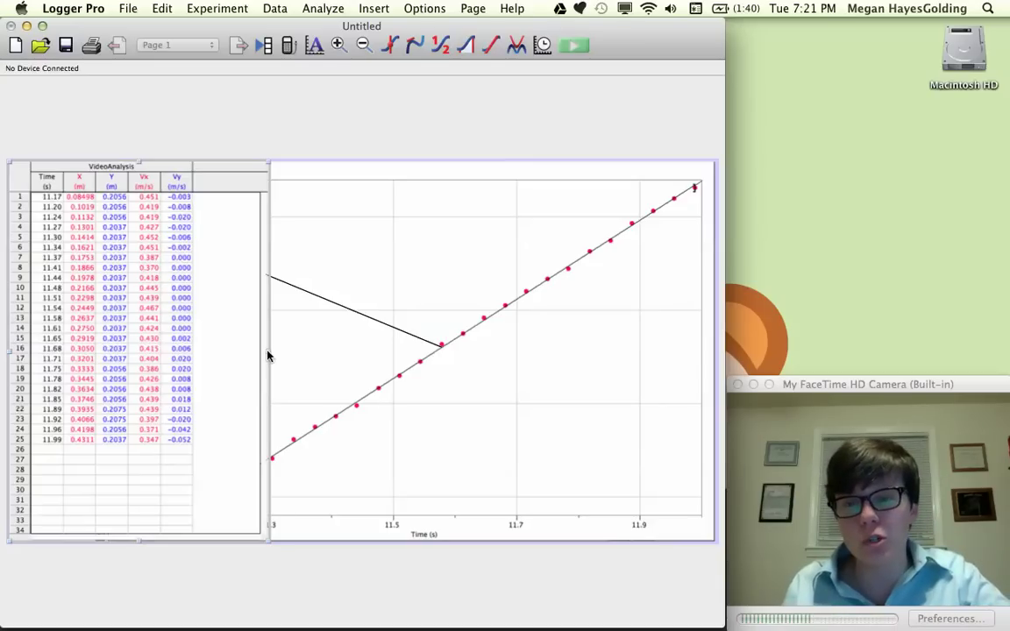
left_click_drag(269, 355, 164, 355)
Step: Find 'template' in Spotlight and open Video_Analysis_Template.docx in Word
key("super+space")
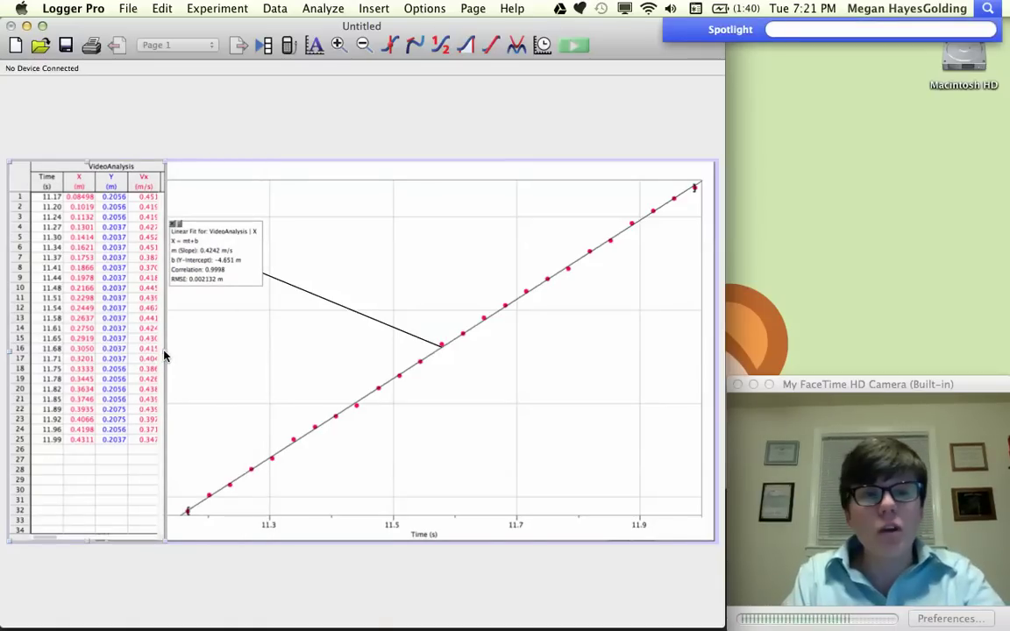
type("template")
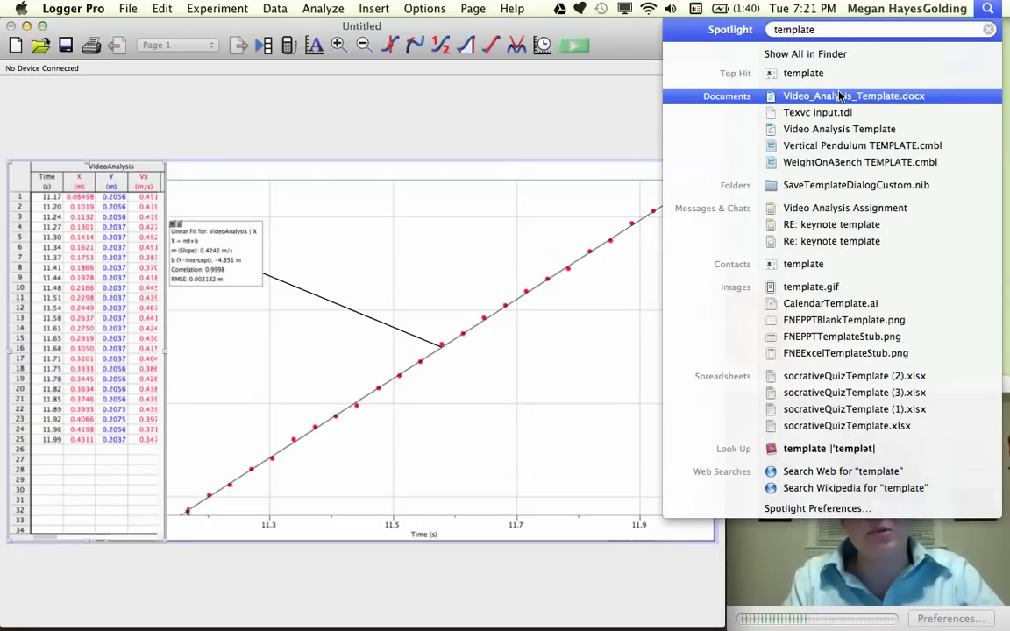
mouse_move(865, 98)
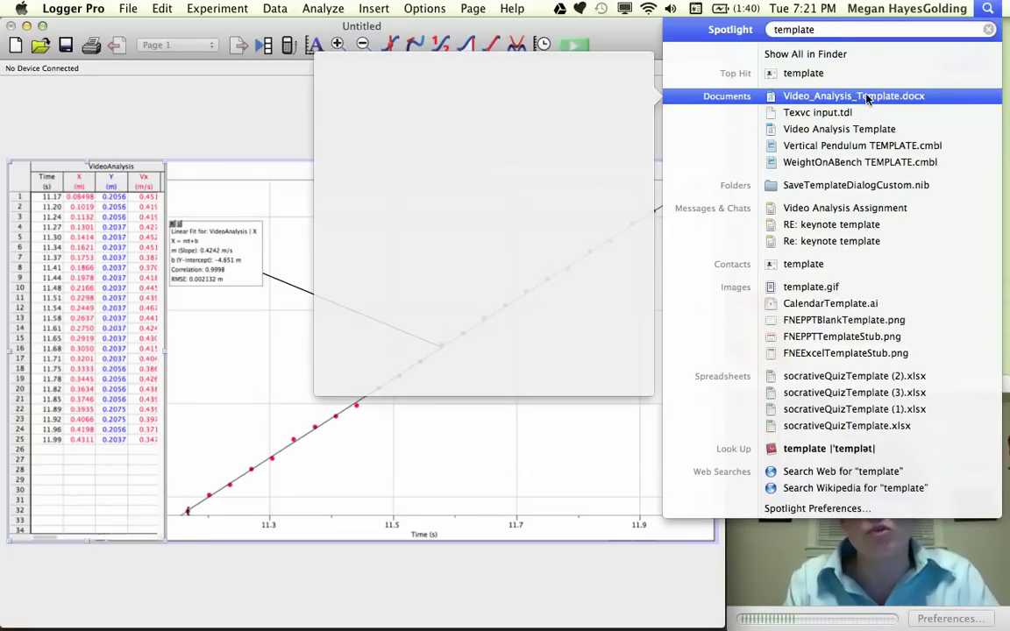
left_click(866, 98)
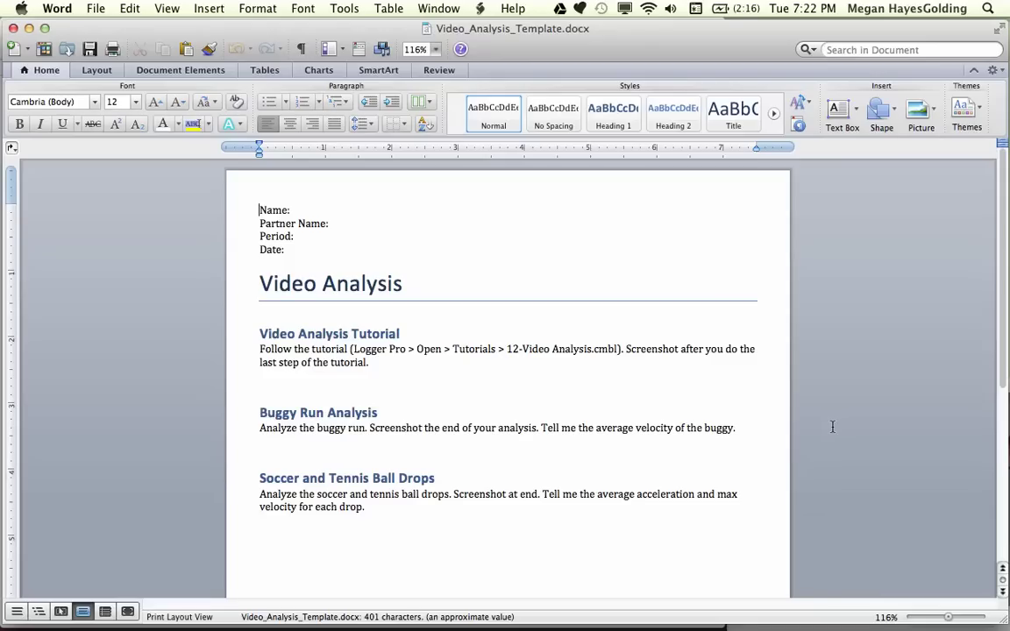
Step: Screenshot Logger Pro's data table and fitted graph, then return to the Word template
scroll(831, 427, "down", 5)
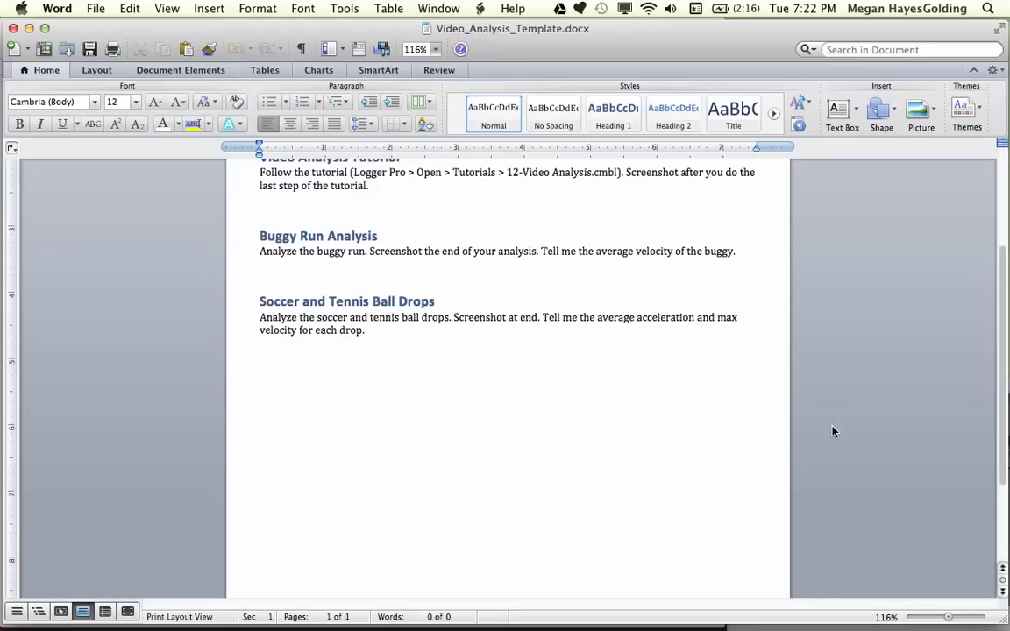
key("super+Tab")
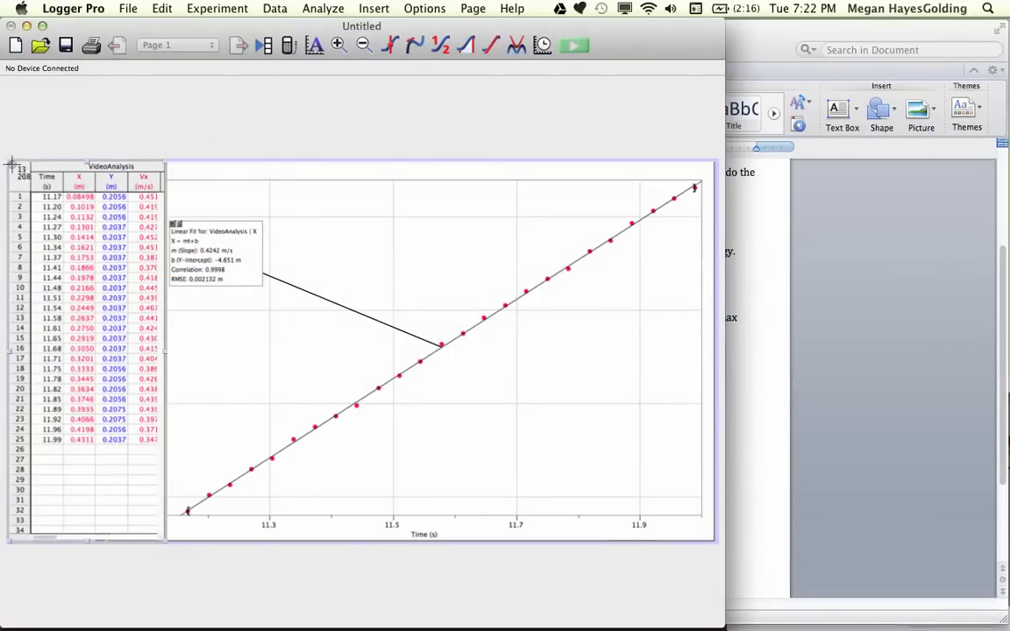
left_click_drag(10, 161, 715, 542)
left_click(761, 32)
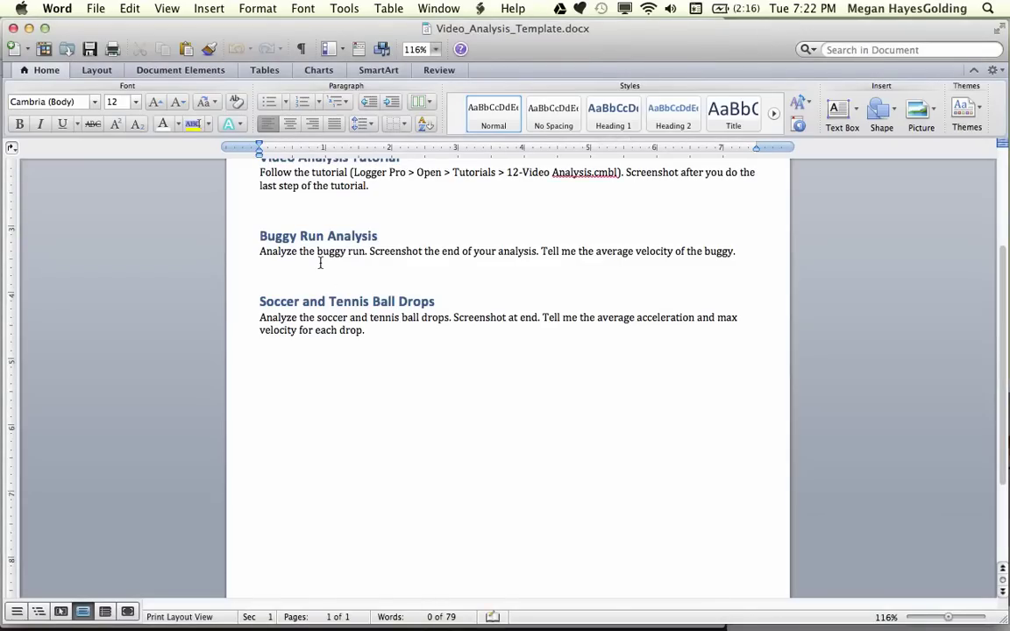
Step: Type 'The velocity is approximately 0.4 m/s.' and paste the Logger Pro screenshot beneath it
type("The vel")
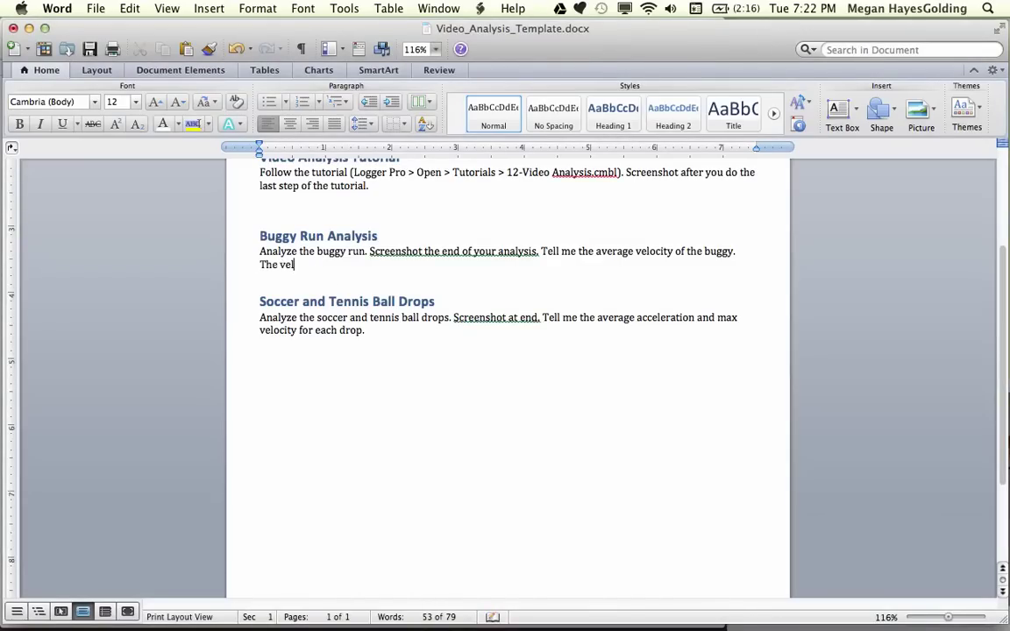
type("ocity is approximately")
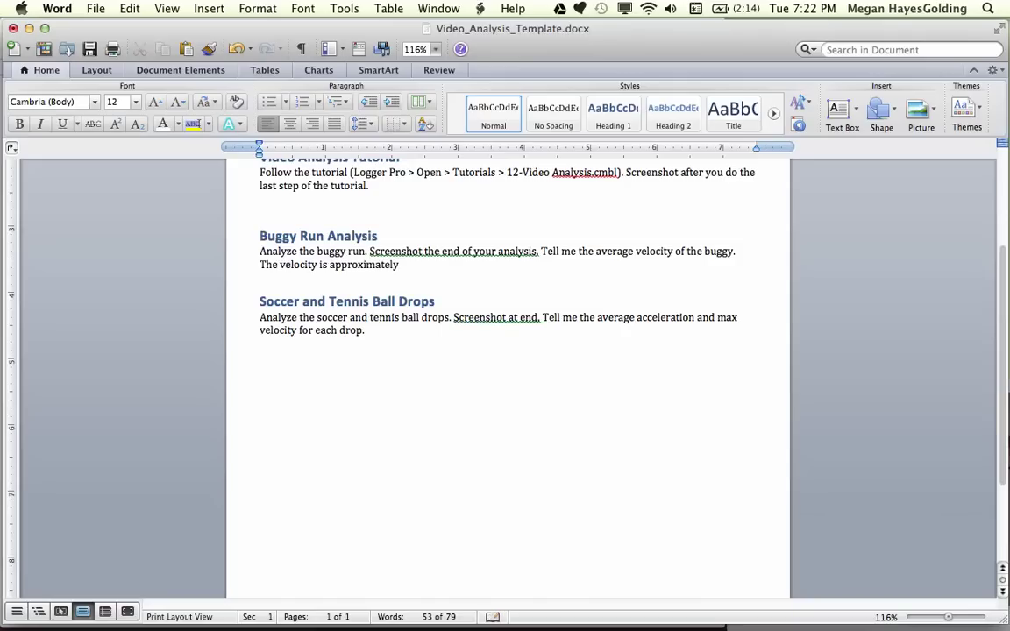
type(" 0.4 m/s.")
key("Return")
key("super+v")
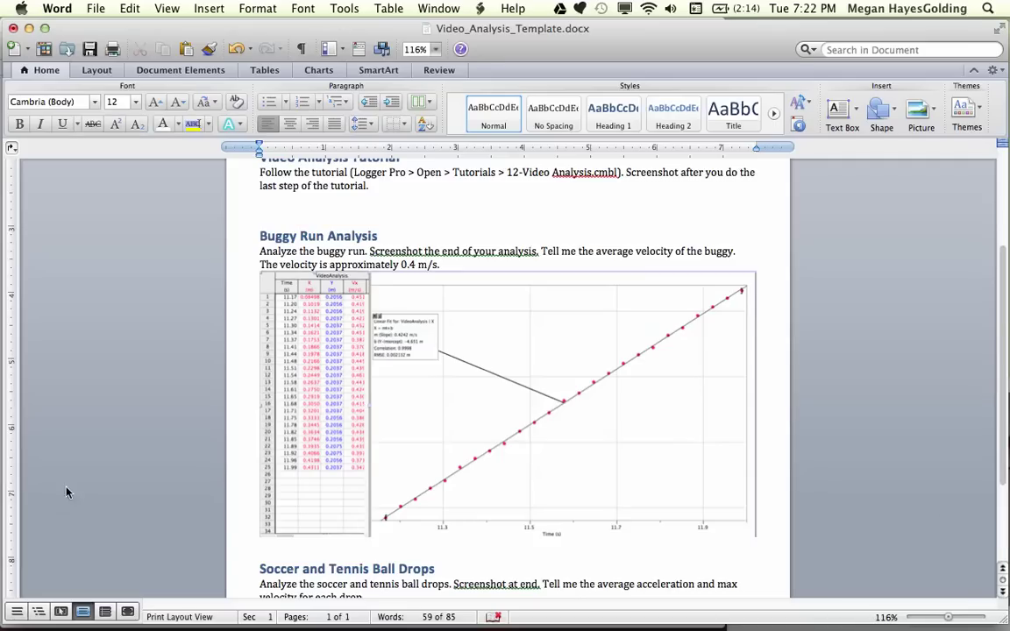
scroll(66, 485, "down", 3)
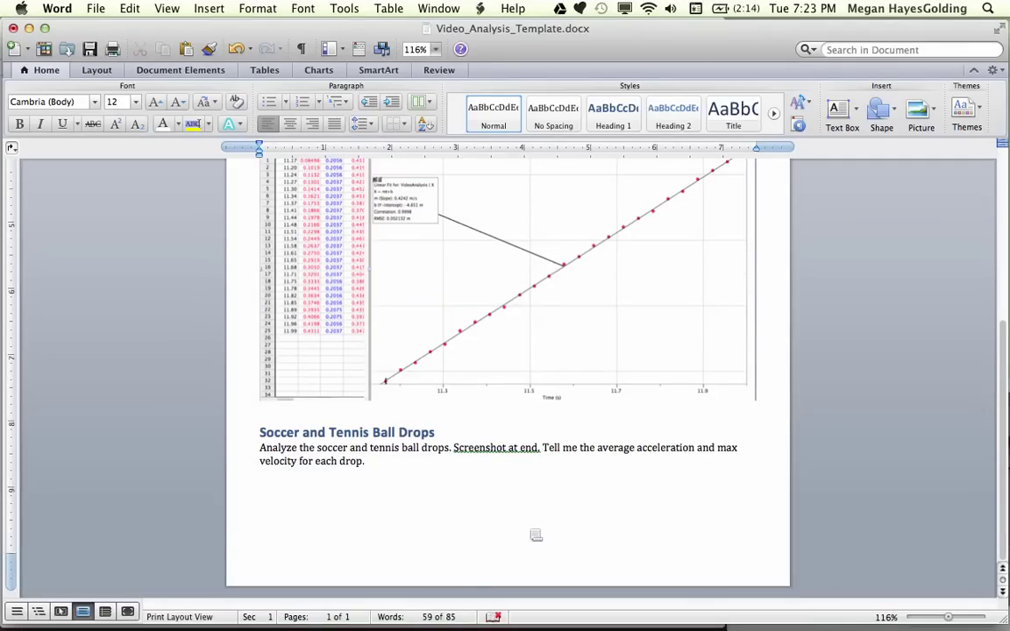
left_click_drag(597, 448, 673, 446)
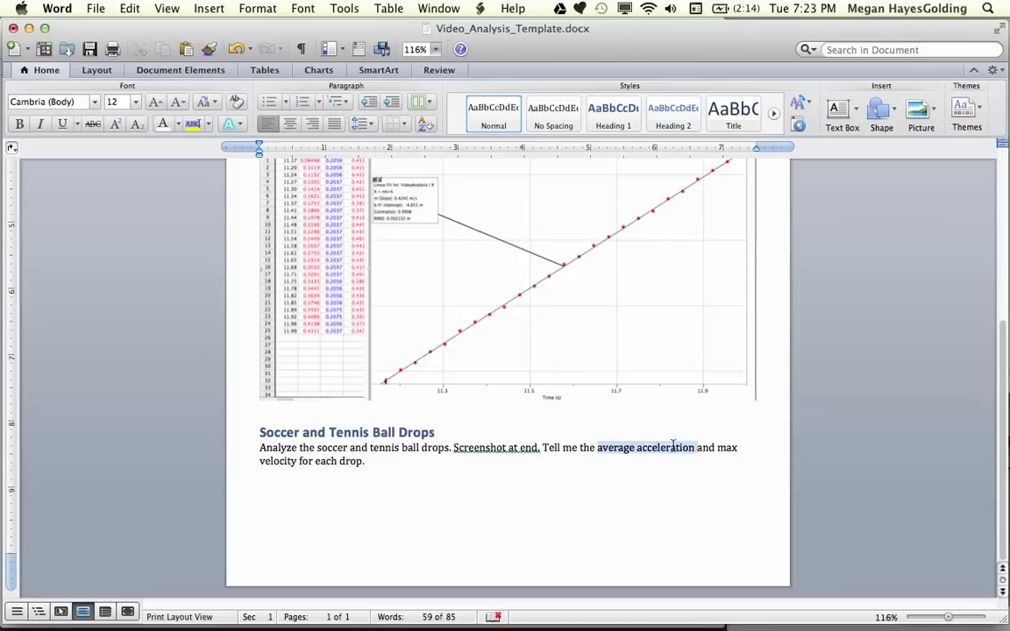
double_click(725, 449)
left_click(296, 462, "shift")
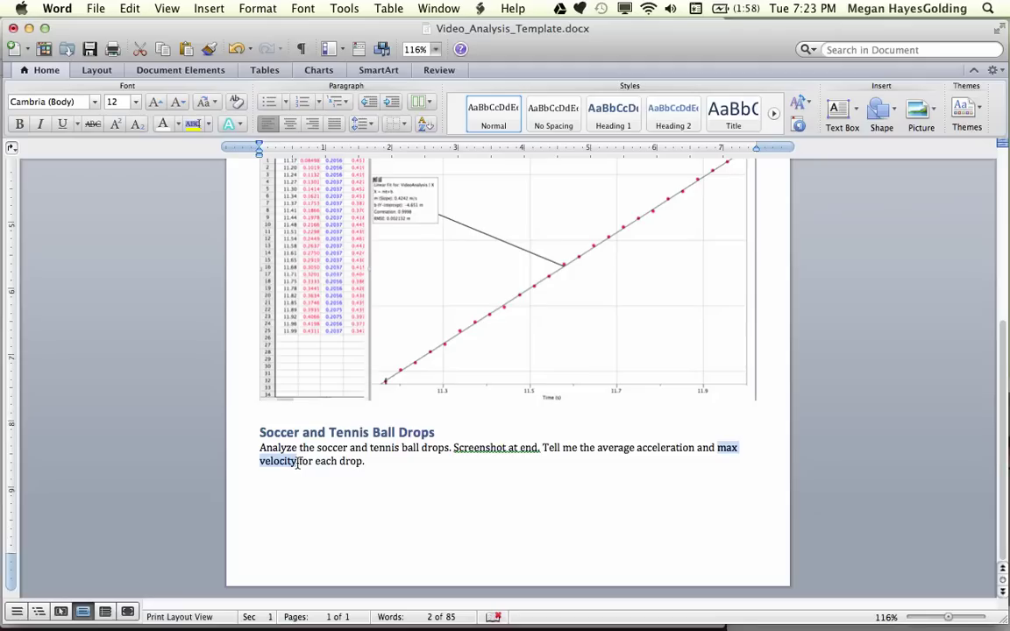
left_click(298, 463)
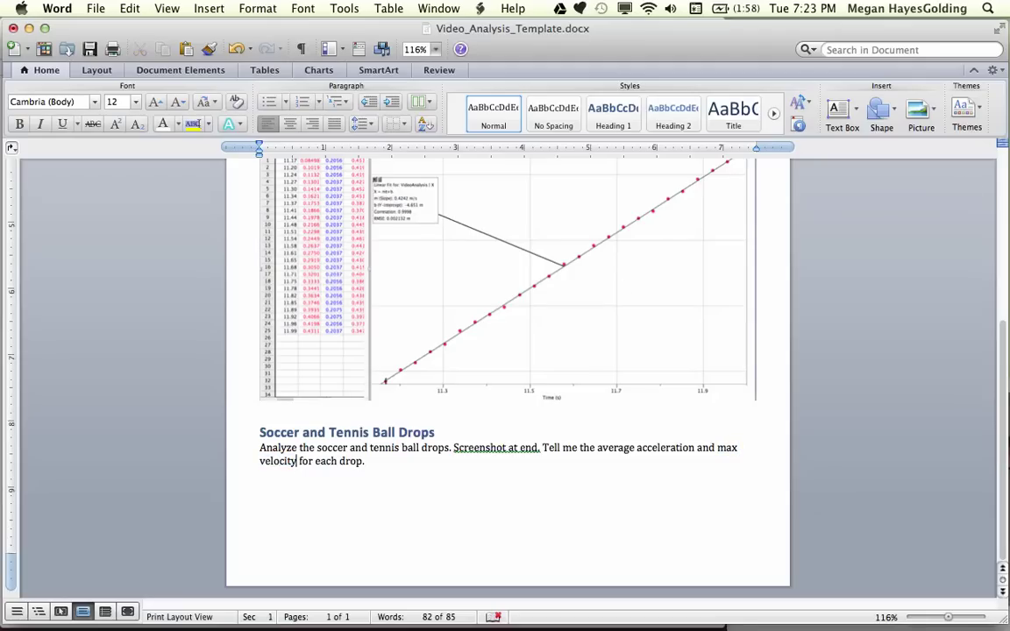